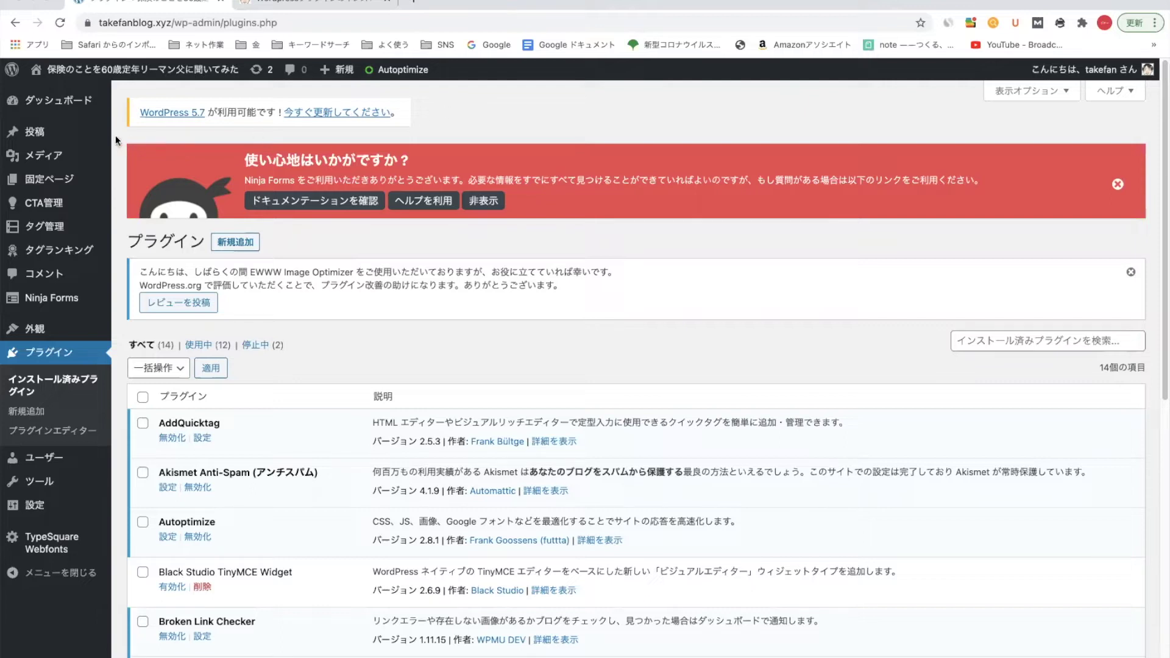
Start a new fixed page from the 固定ページ list and dismiss the block editor's welcome guide.
click(53, 187)
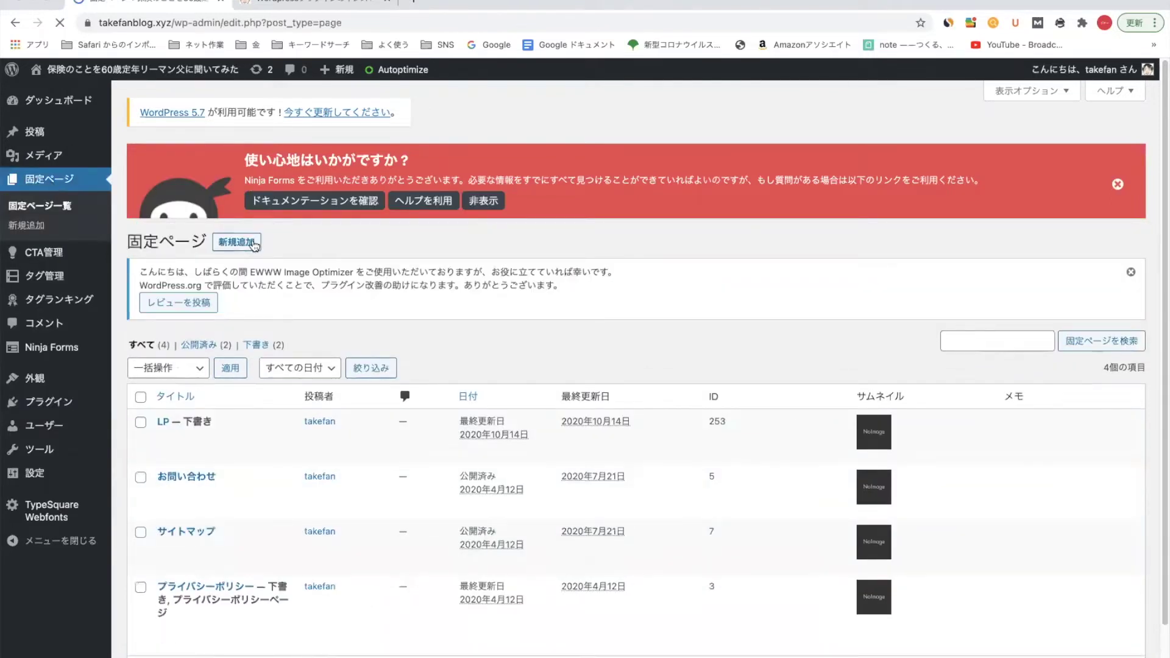
click(254, 246)
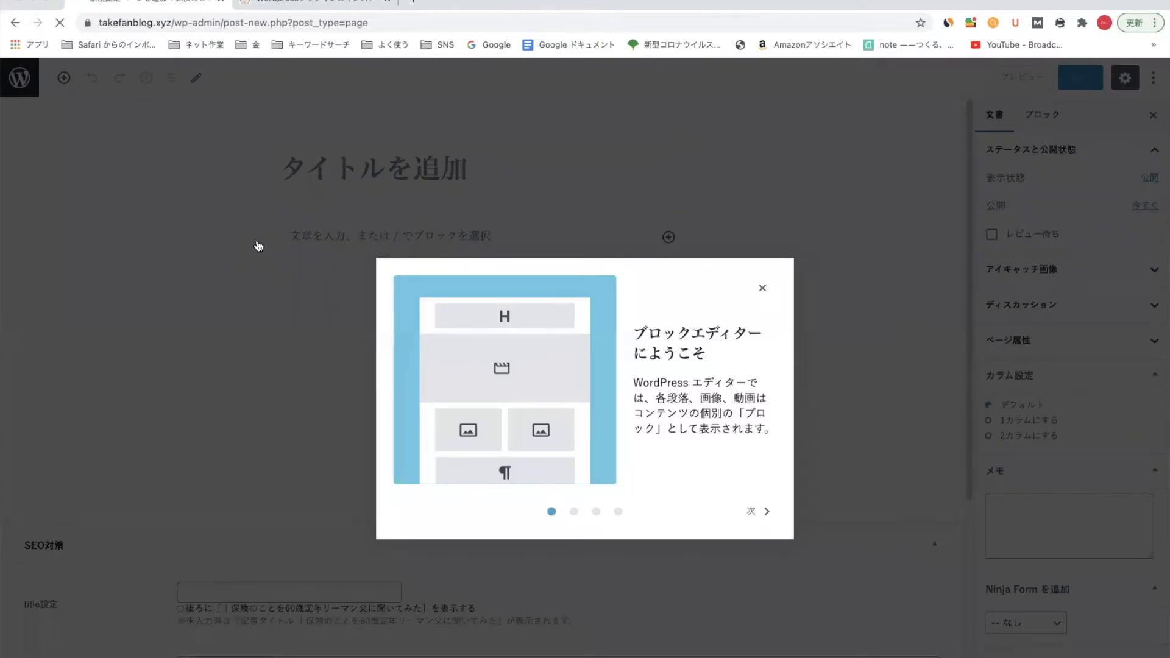
click(764, 264)
click(403, 161)
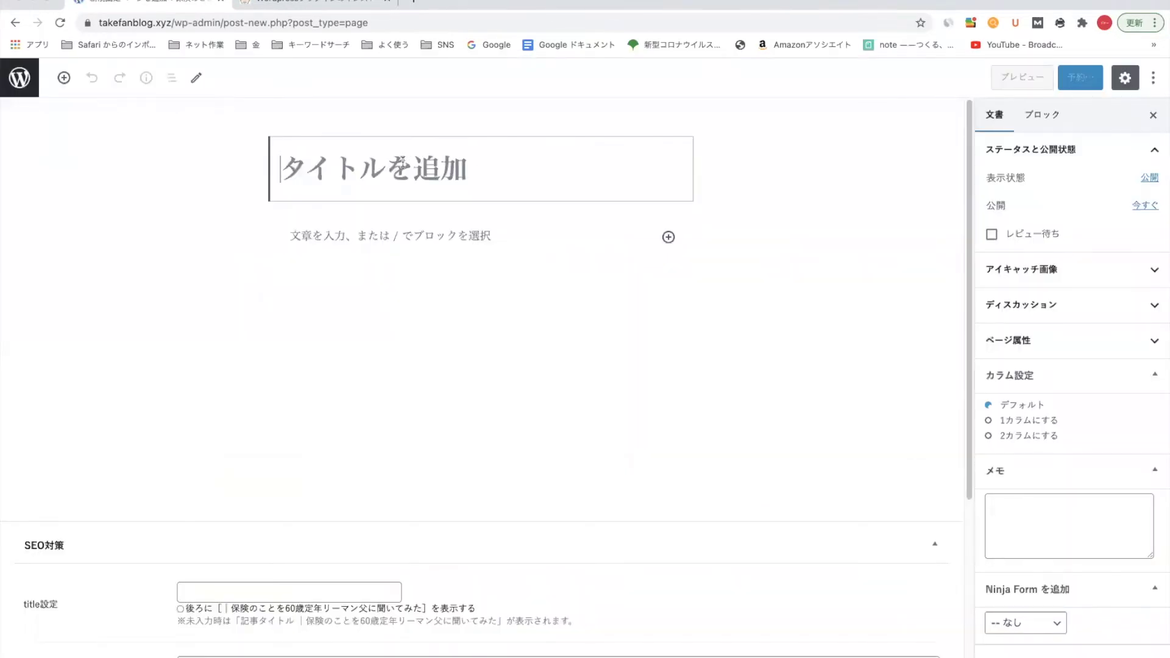
Title the new page お問い合わせ and save it as a draft.
text(おろい)
key(BackSpace)
key(BackSpace)
text(といあわせ)
key(space)
key(Return)
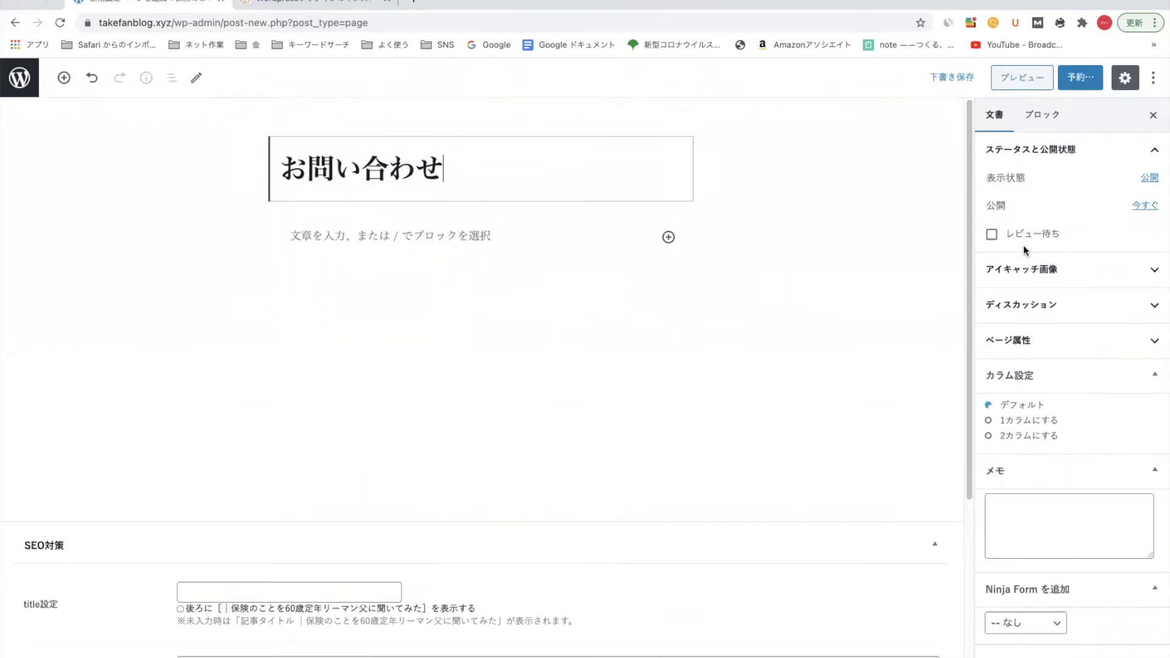
click(966, 76)
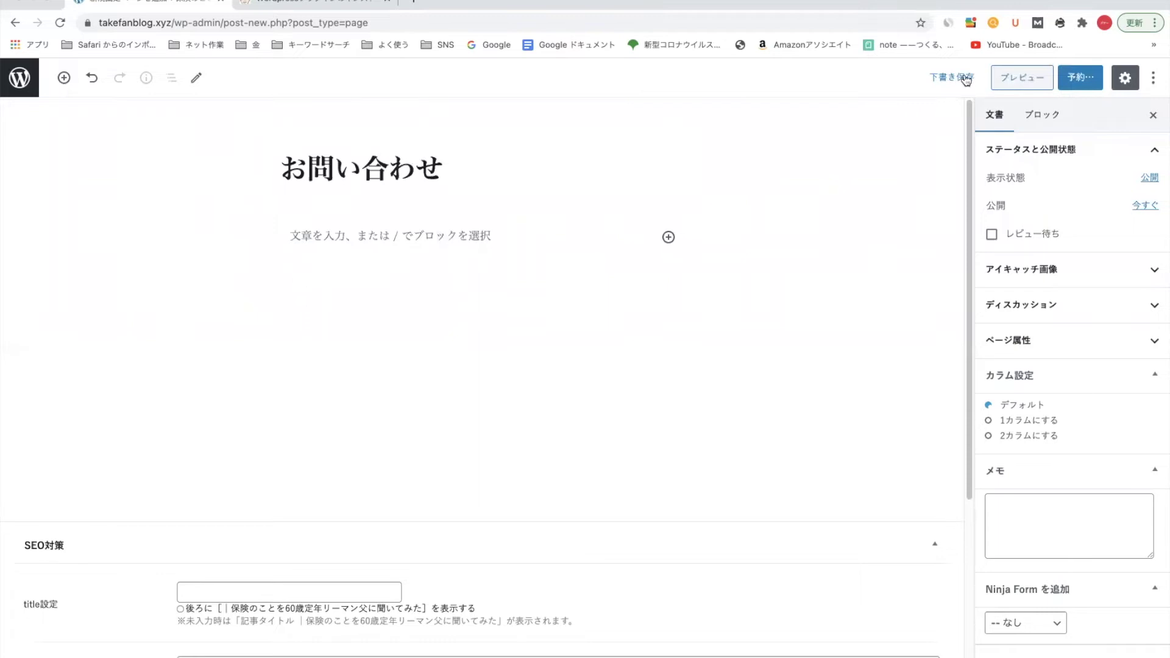
Set the page's URL slug to contact in its permalink settings.
click(1074, 304)
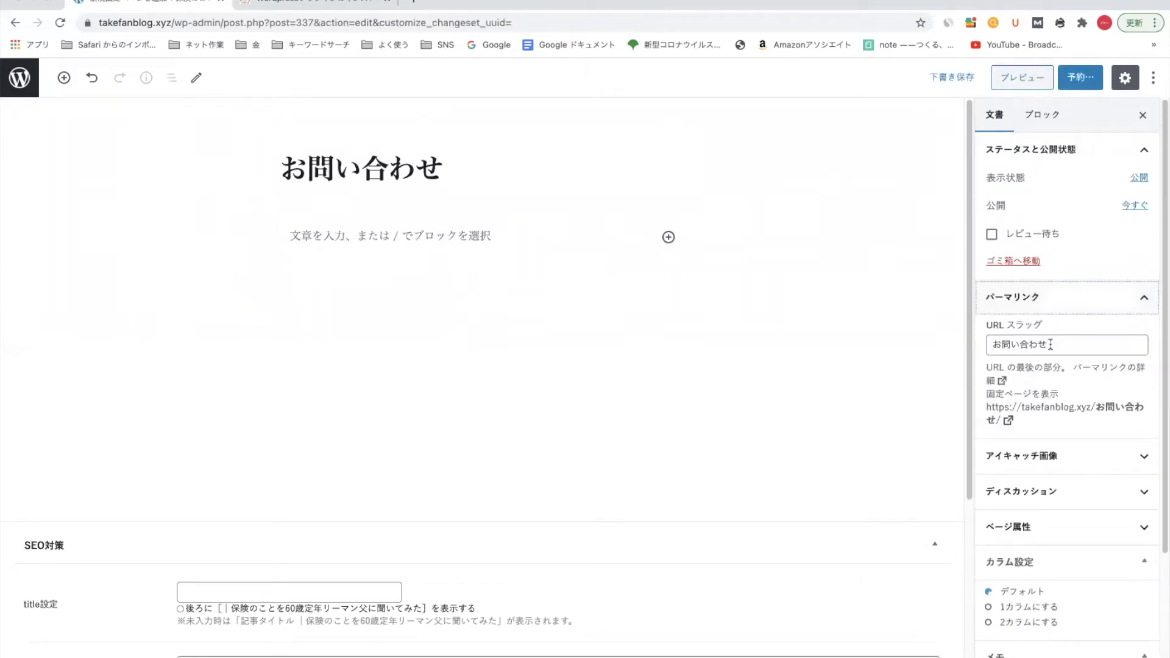
double_click(1051, 345)
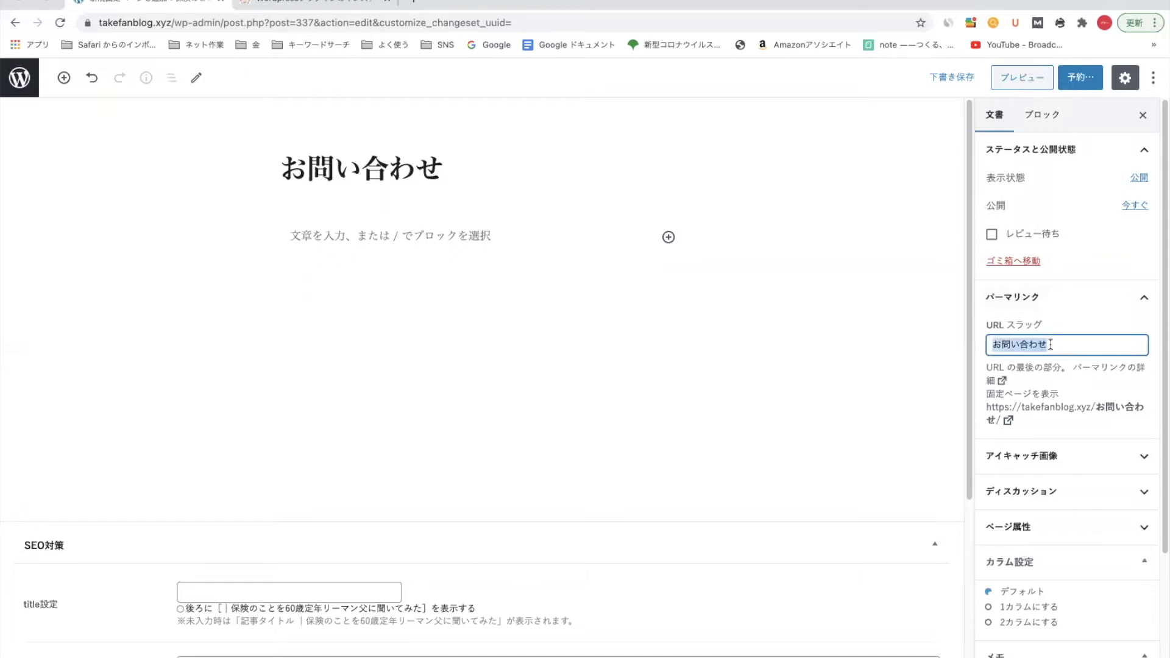
click(1050, 345)
key(BackSpace)
key(BackSpace)
key(BackSpace)
key(BackSpace)
key(BackSpace)
key(BackSpace)
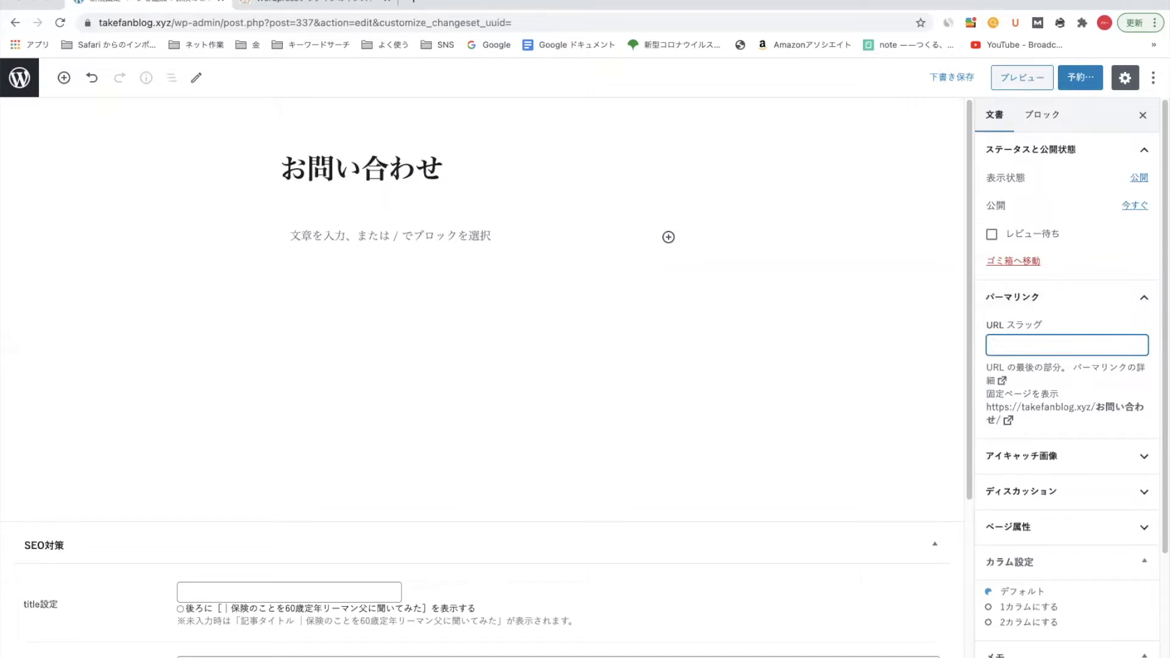
text(contact)
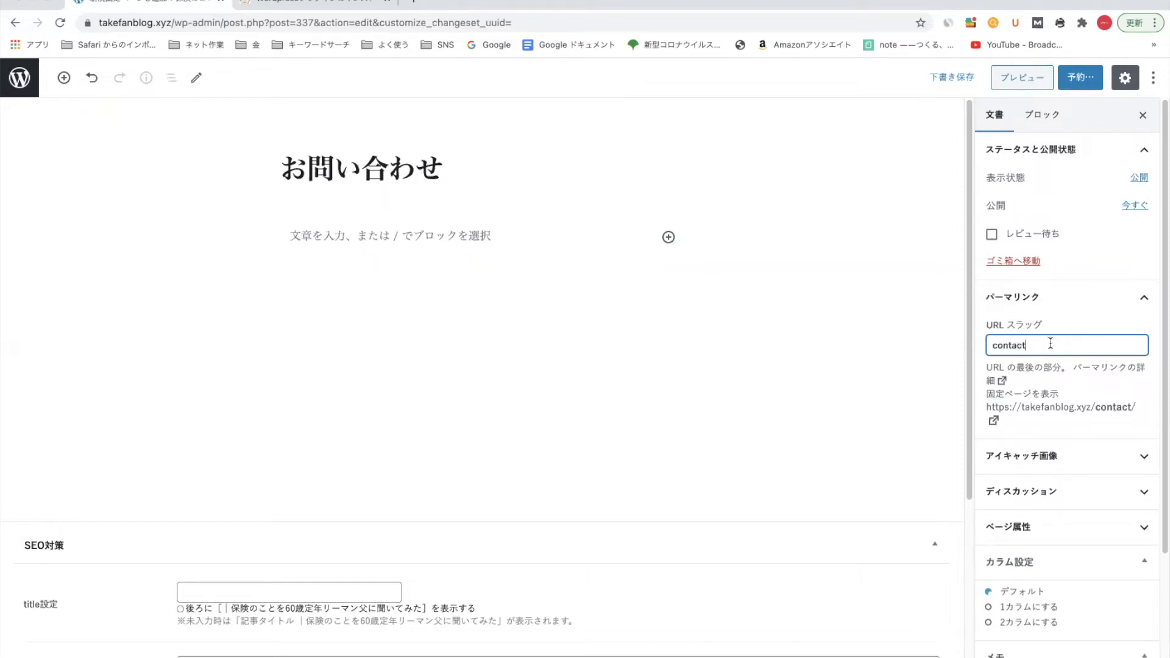
Assign the お問い合わせTPL template in the page attributes and save the draft.
scroll(1051, 343, down, 1)
scroll(1051, 345, down, 1)
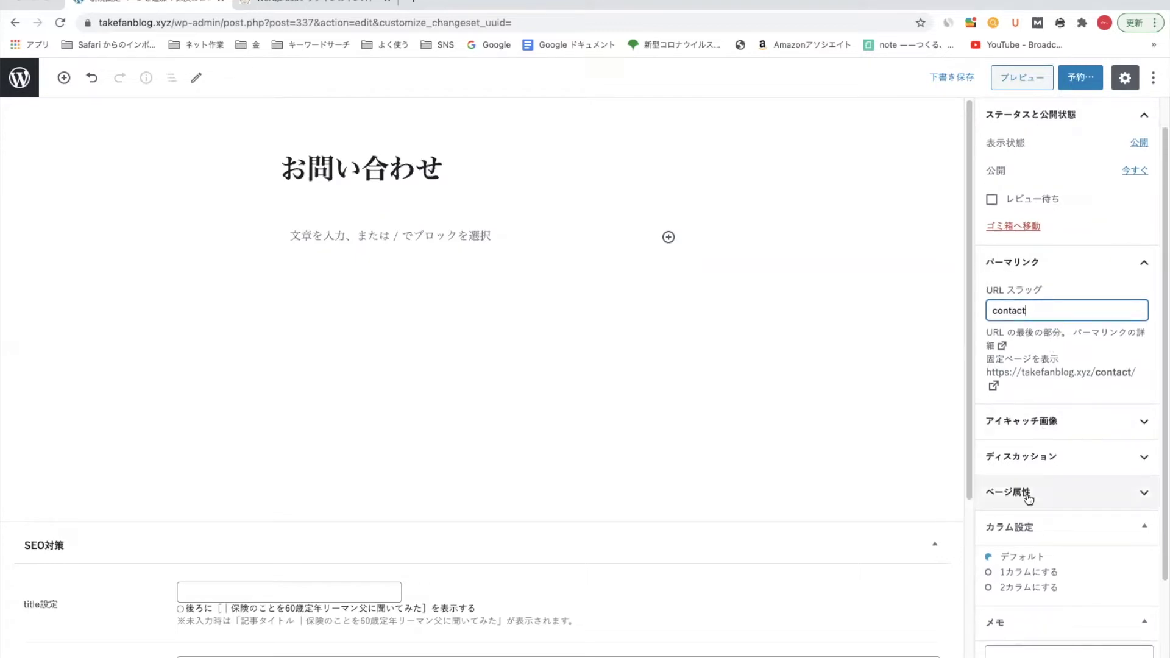
click(1029, 495)
scroll(1033, 445, down, 5)
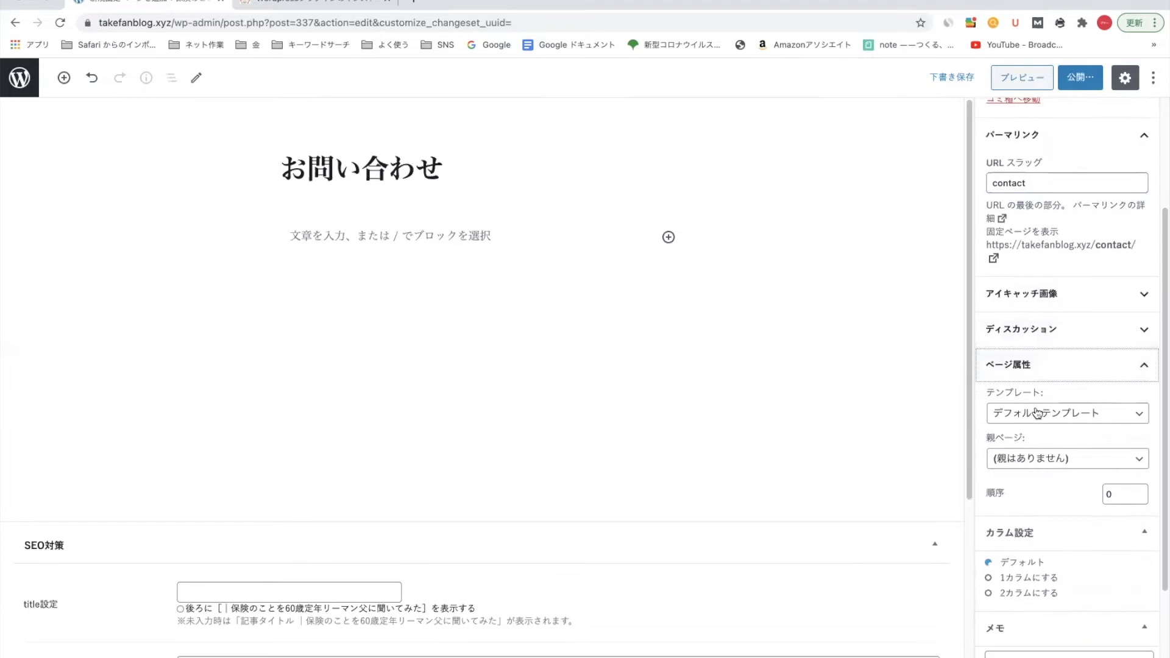
click(1038, 413)
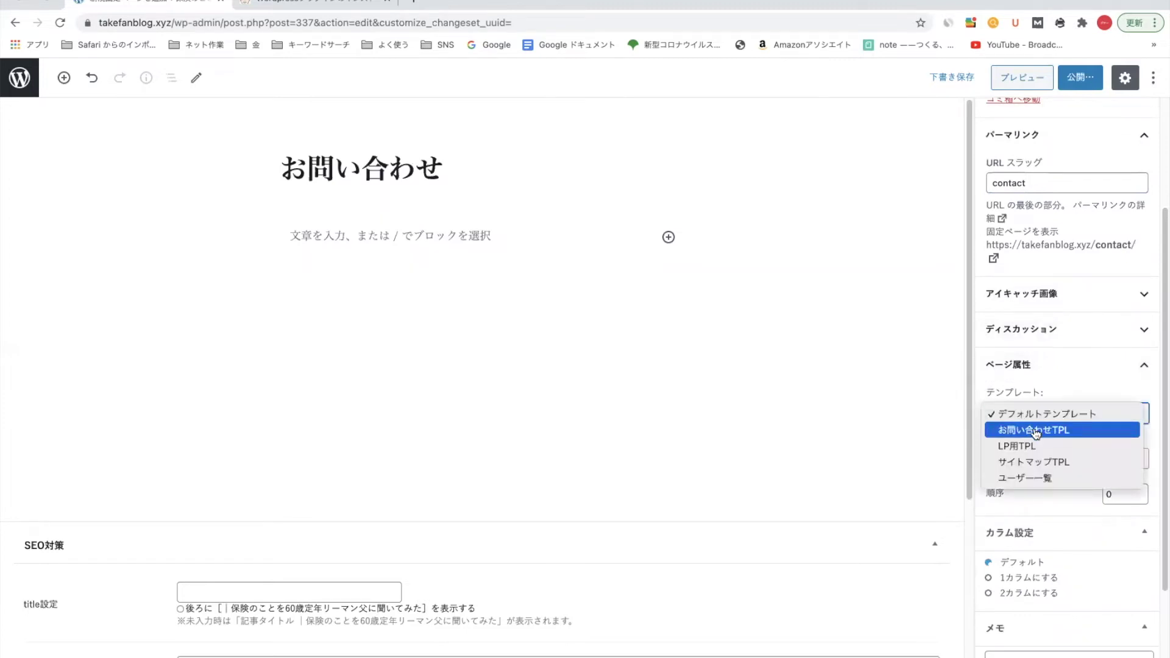
click(1036, 434)
click(1046, 445)
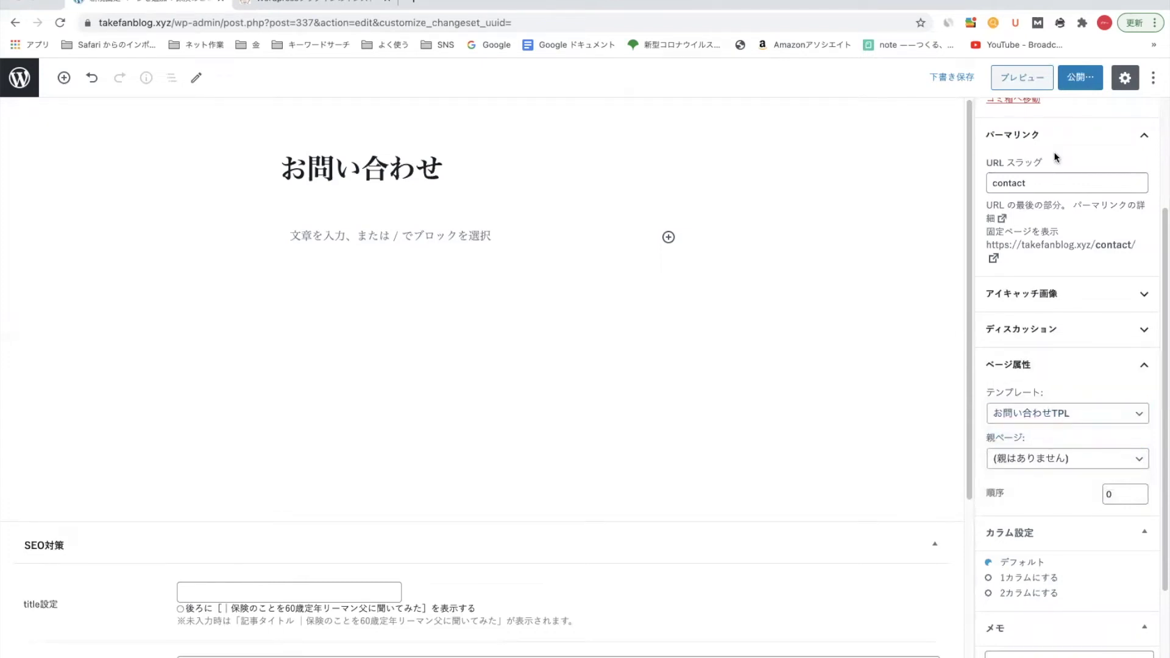
click(969, 83)
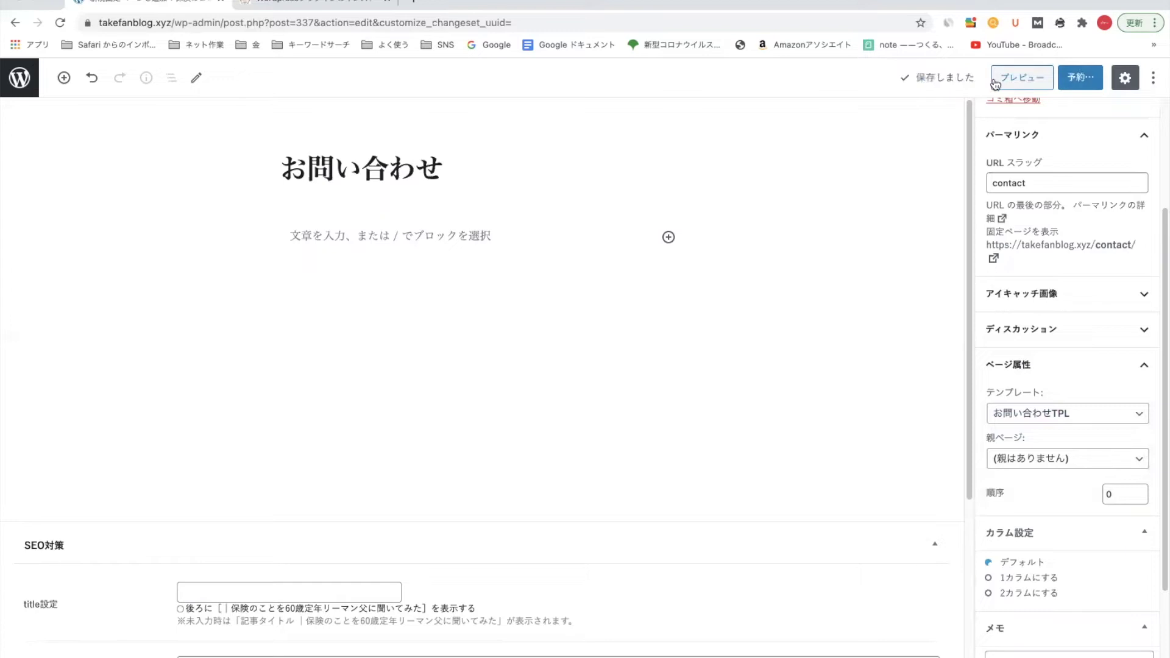
Preview the page to examine its contact form, and return to the editor.
click(1013, 81)
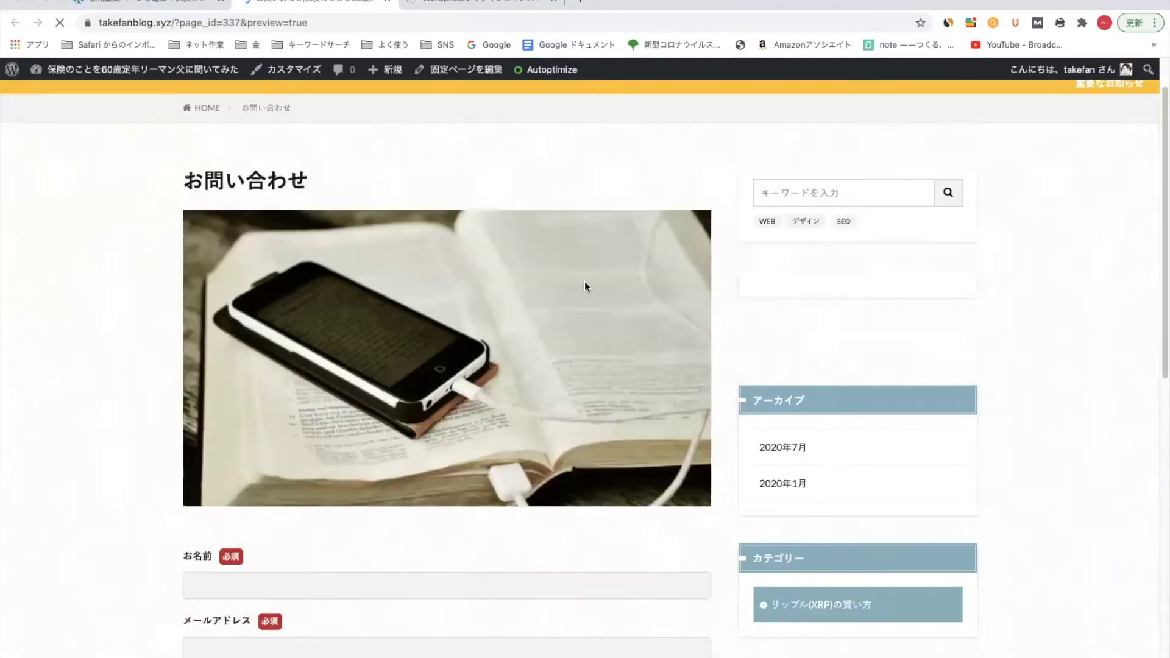
scroll(584, 280, down, 5)
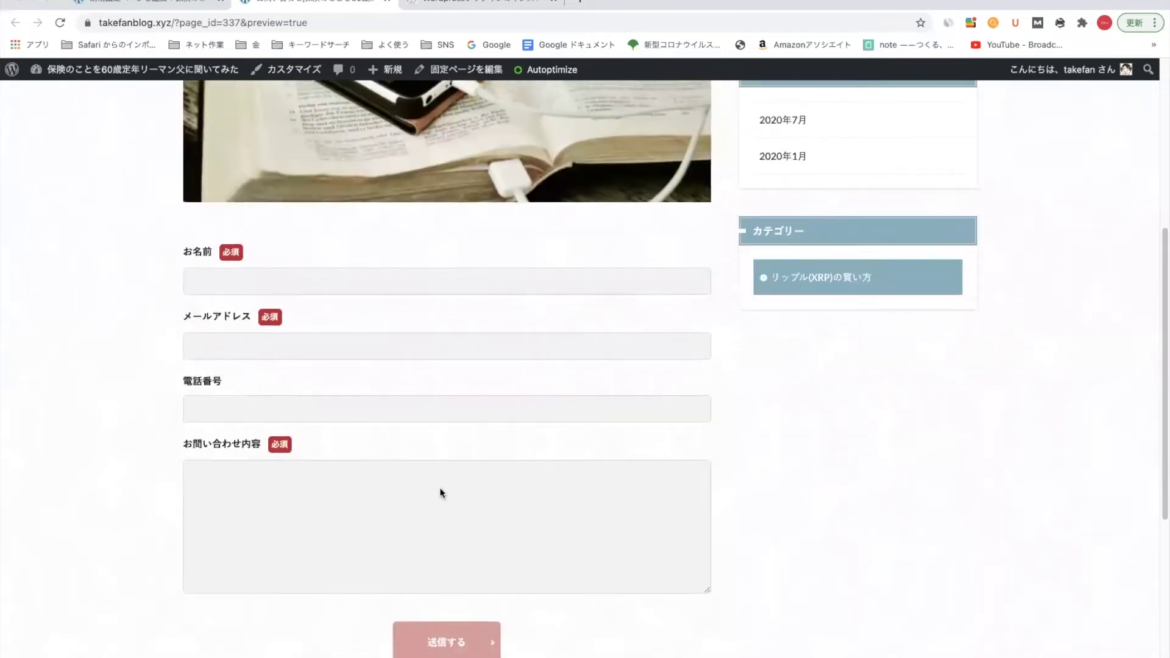
scroll(439, 490, up, 5)
click(147, 3)
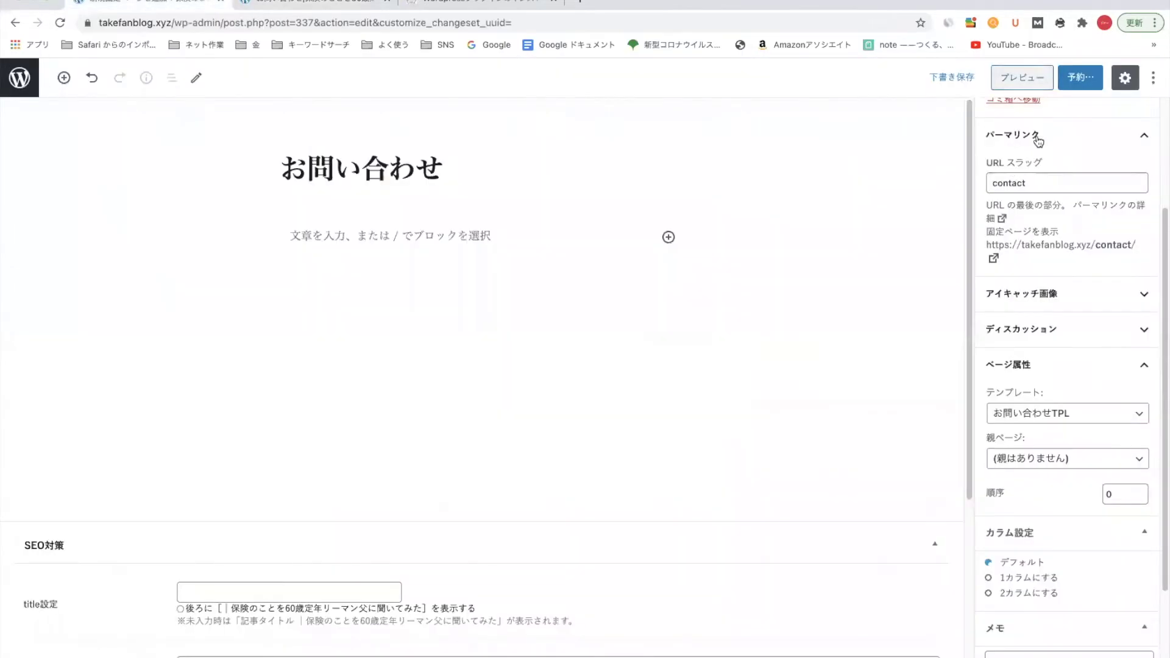
Check the page's visibility setting and publish the お問い合わせ page immediately.
click(1091, 79)
click(1150, 78)
scroll(1029, 173, up, 3)
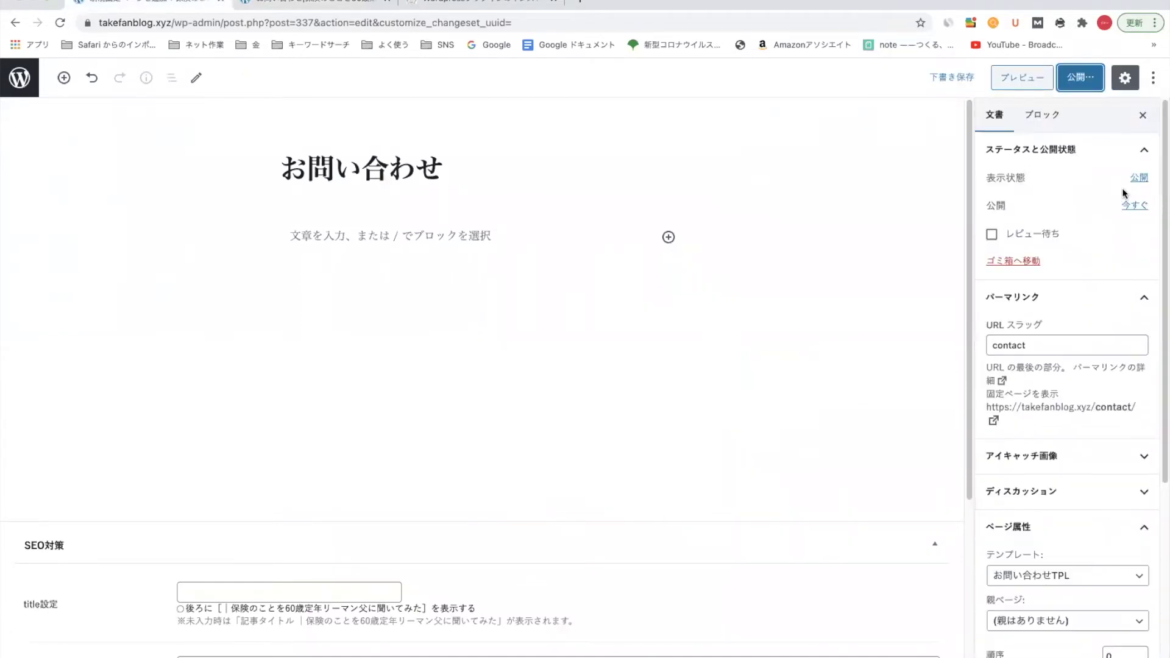
click(1138, 179)
click(905, 160)
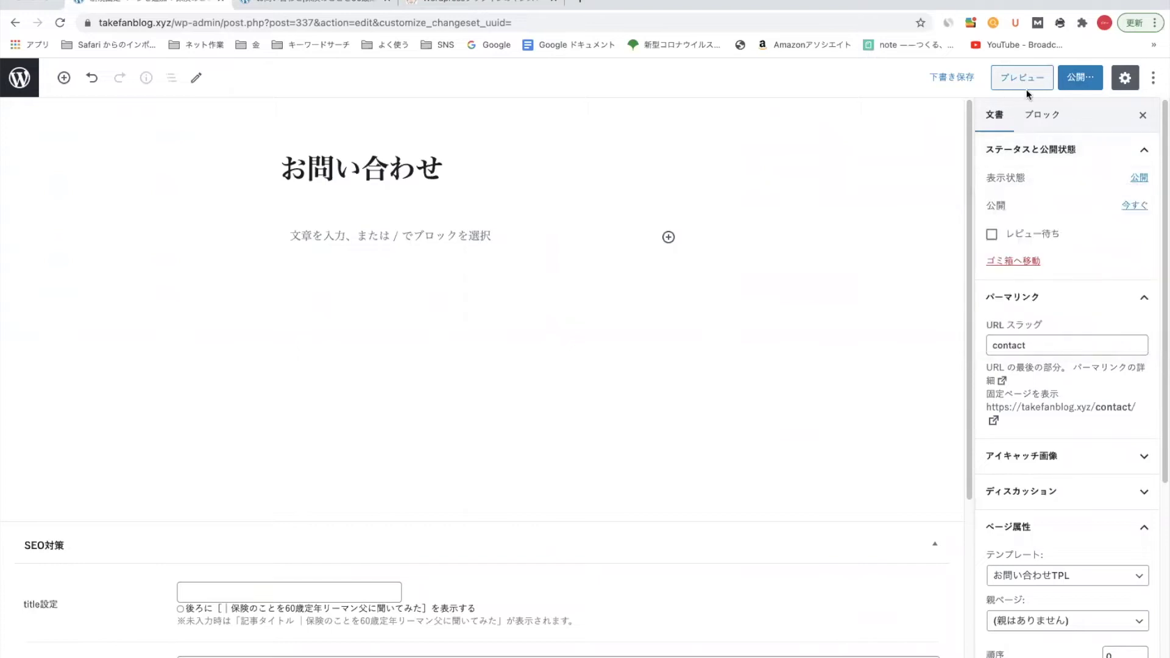
click(1080, 85)
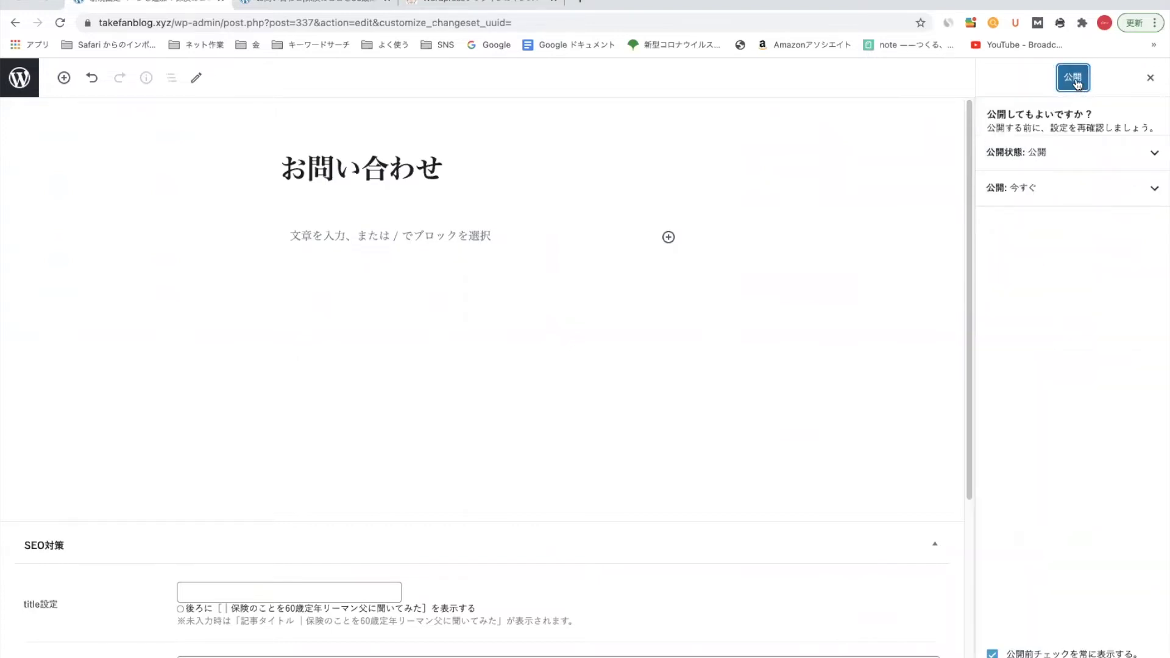
click(1077, 81)
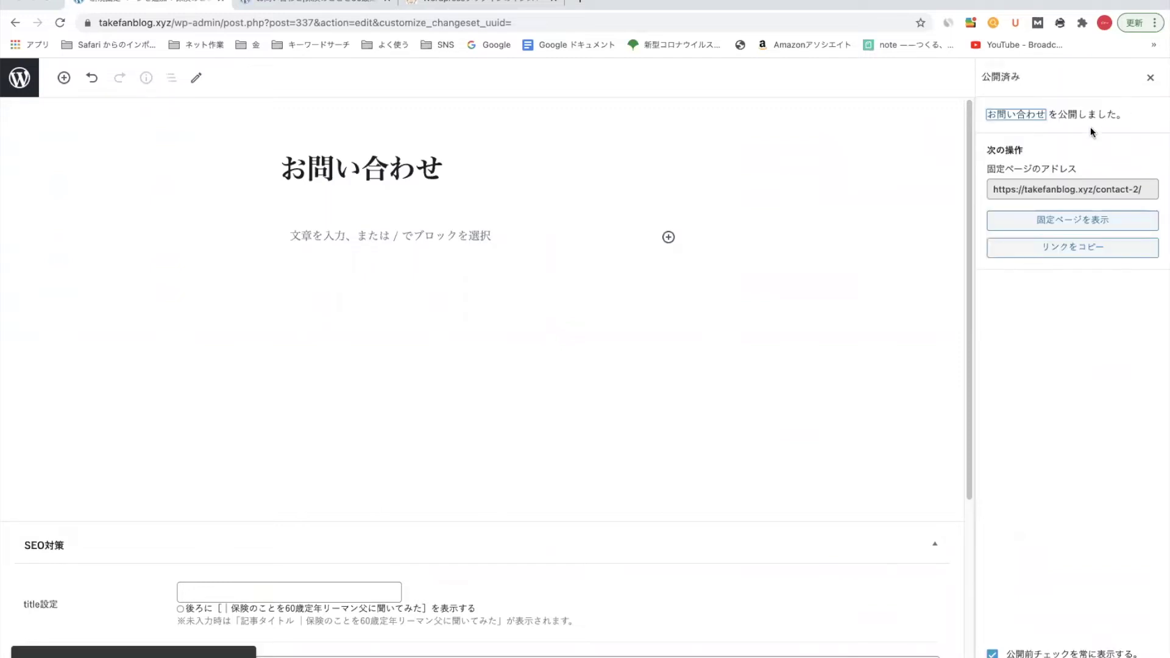
Highlight the published page's address, and move the new お問い合わせ page to the trash.
click(1140, 187)
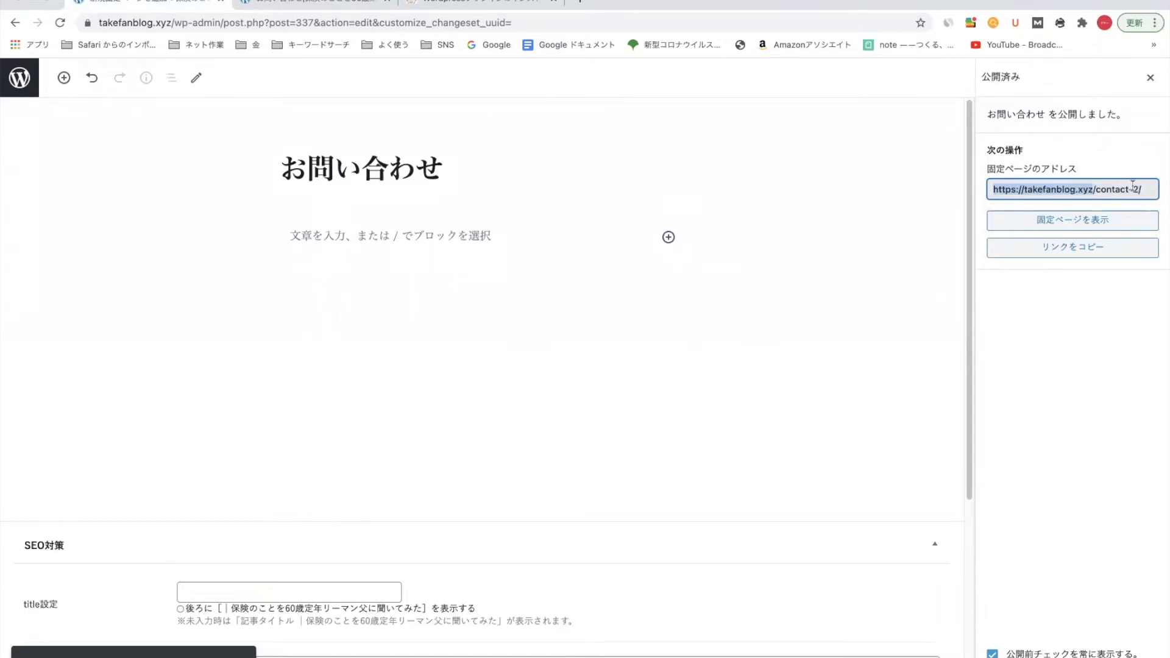
drag(1132, 187, 969, 199)
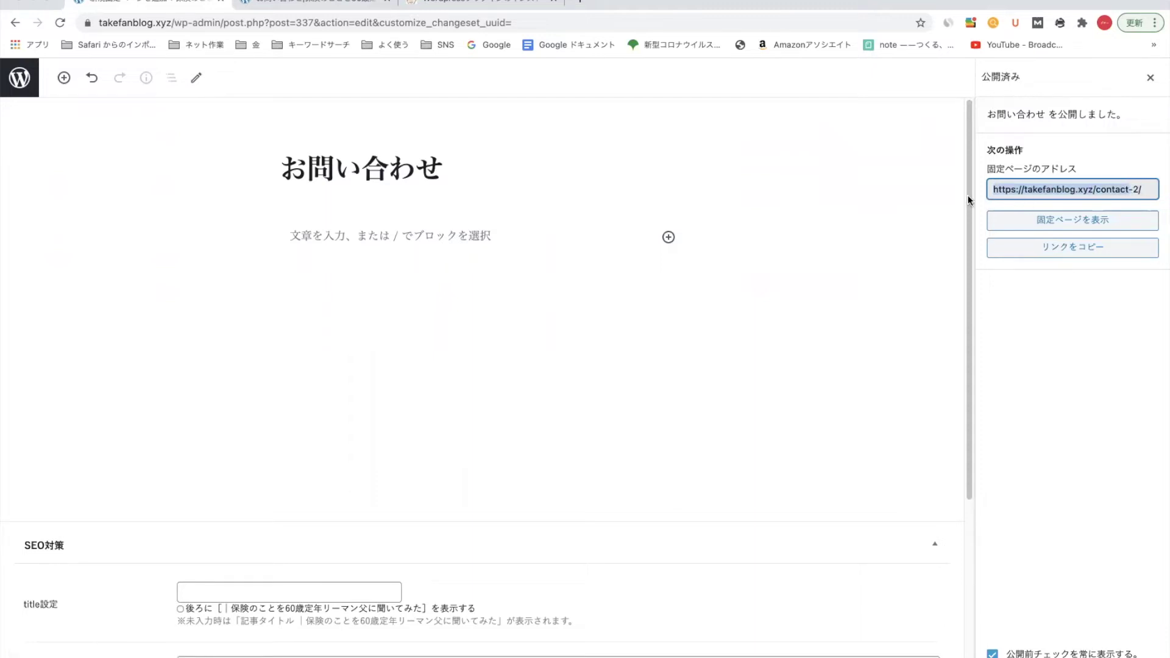
click(1029, 175)
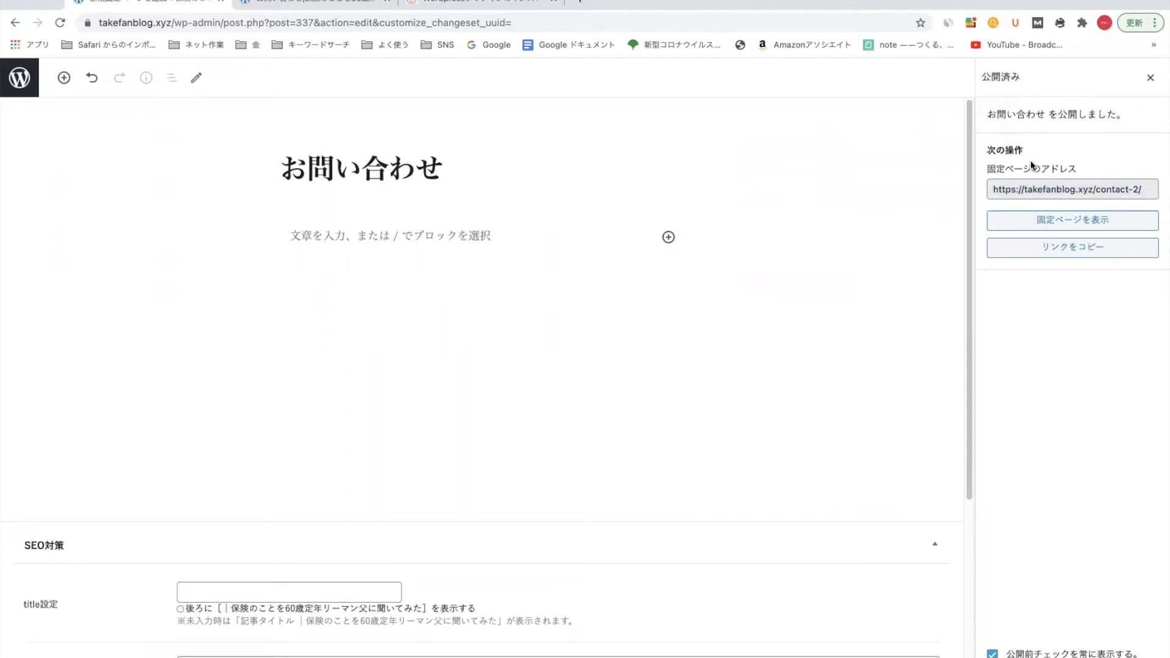
click(1152, 78)
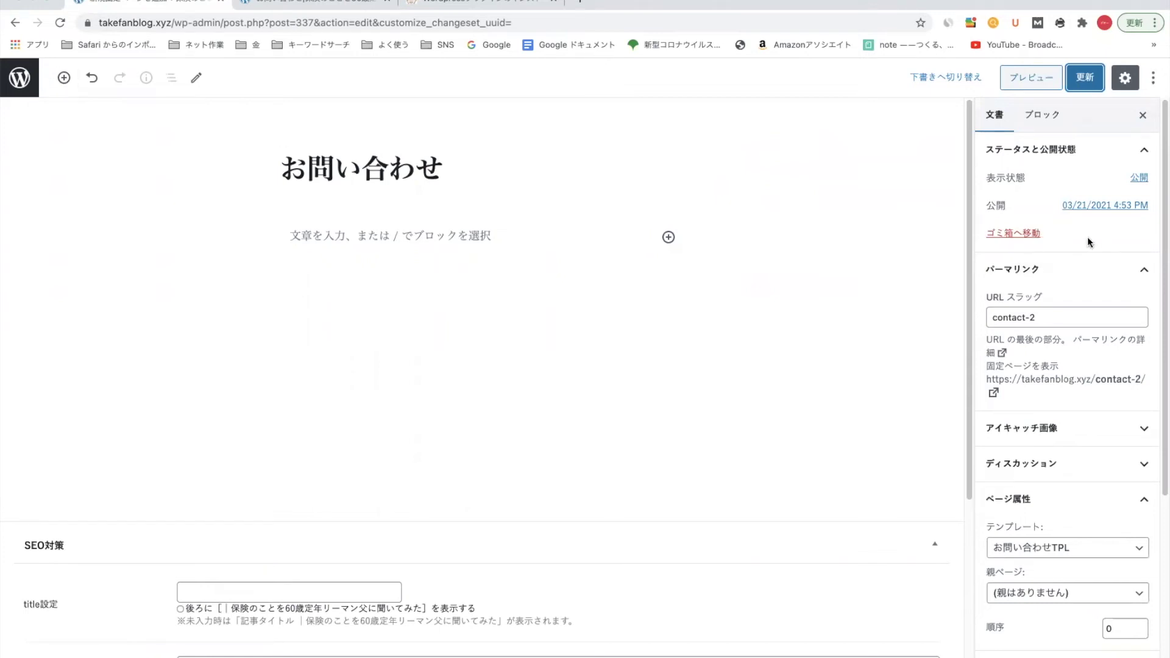
click(1022, 233)
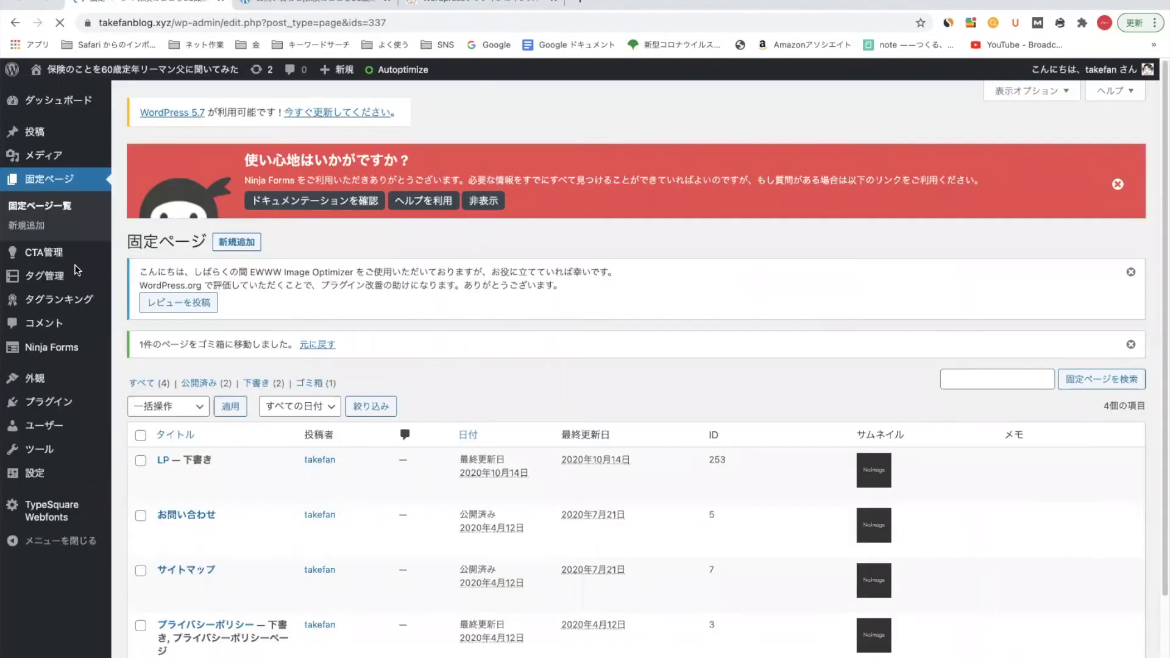
Open お問い合わせページ設定 under 基本設定[THE] in the theme customizer and show the contact page's form in the live preview.
mouse_move(34, 385)
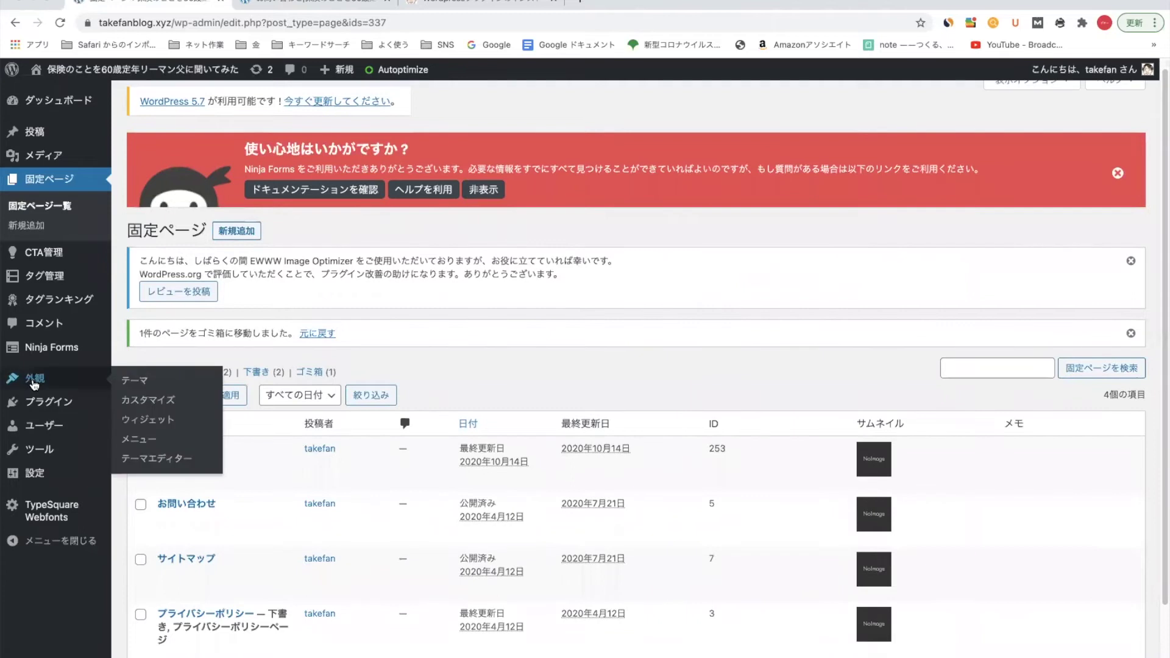
click(143, 404)
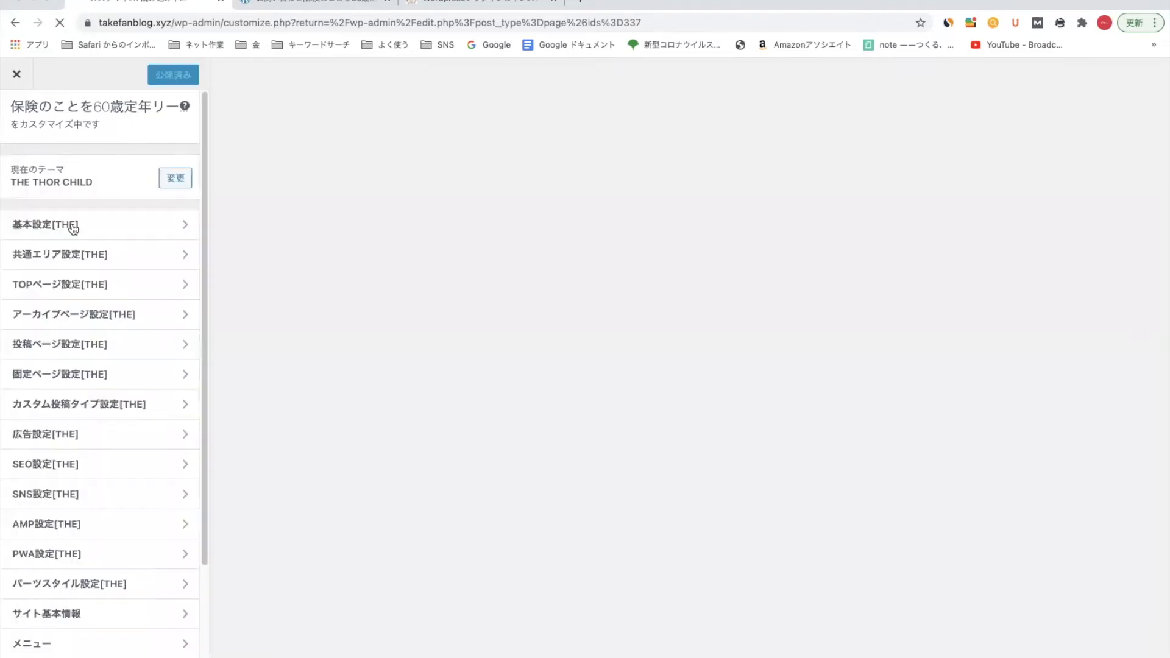
click(73, 226)
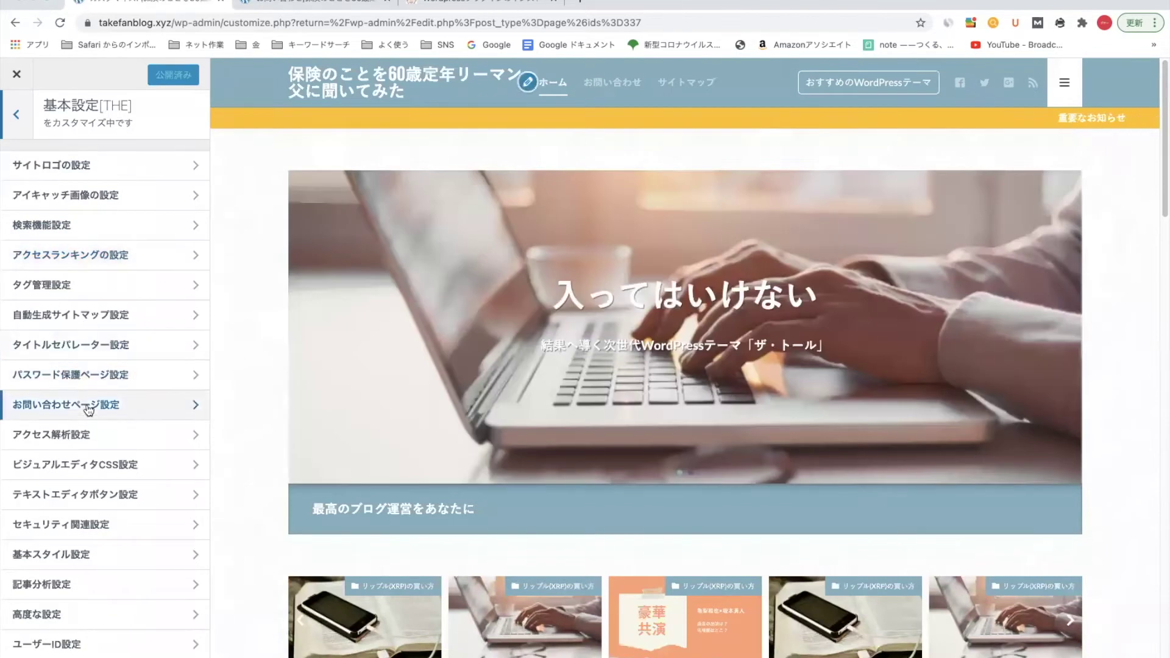
click(85, 404)
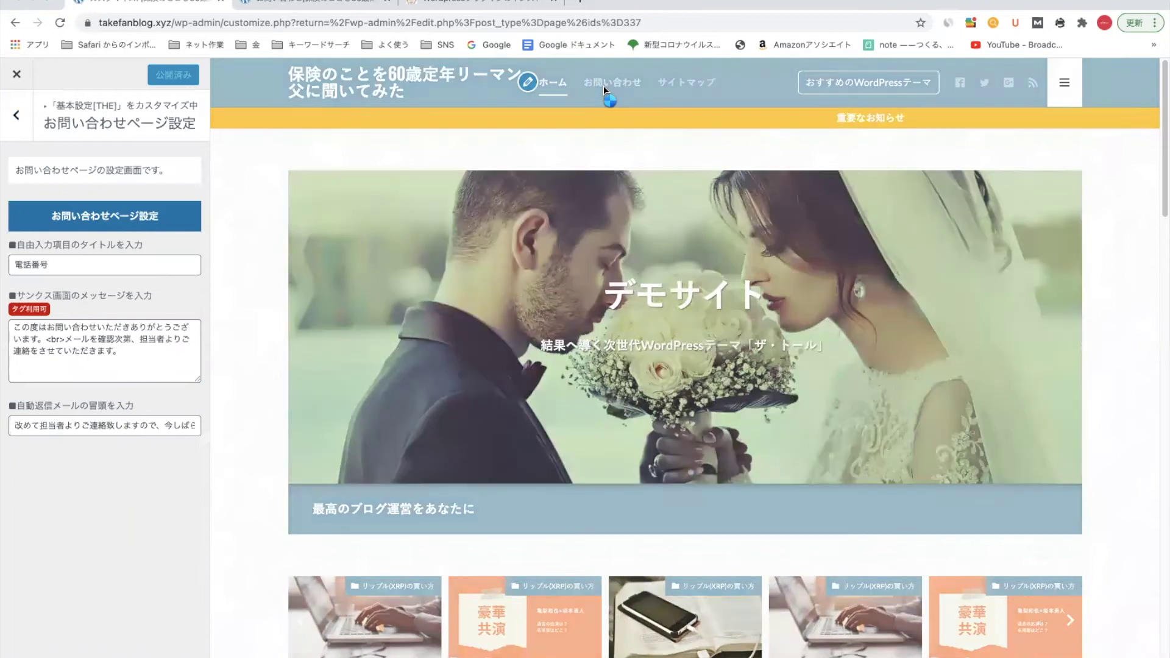
click(603, 85)
scroll(366, 439, down, 5)
Set the title of the contact form's free-entry item to 件名.
click(53, 263)
key(super+a)
key(BackSpace)
text(懸命)
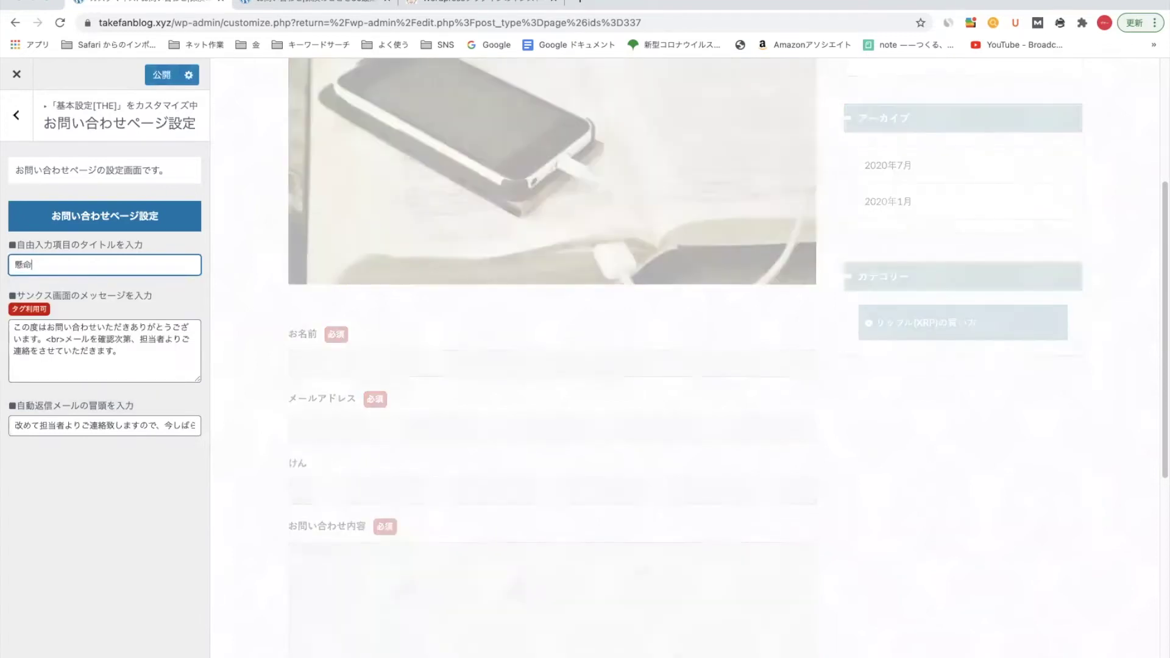
key(space)
key(space)
key(space)
key(Return)
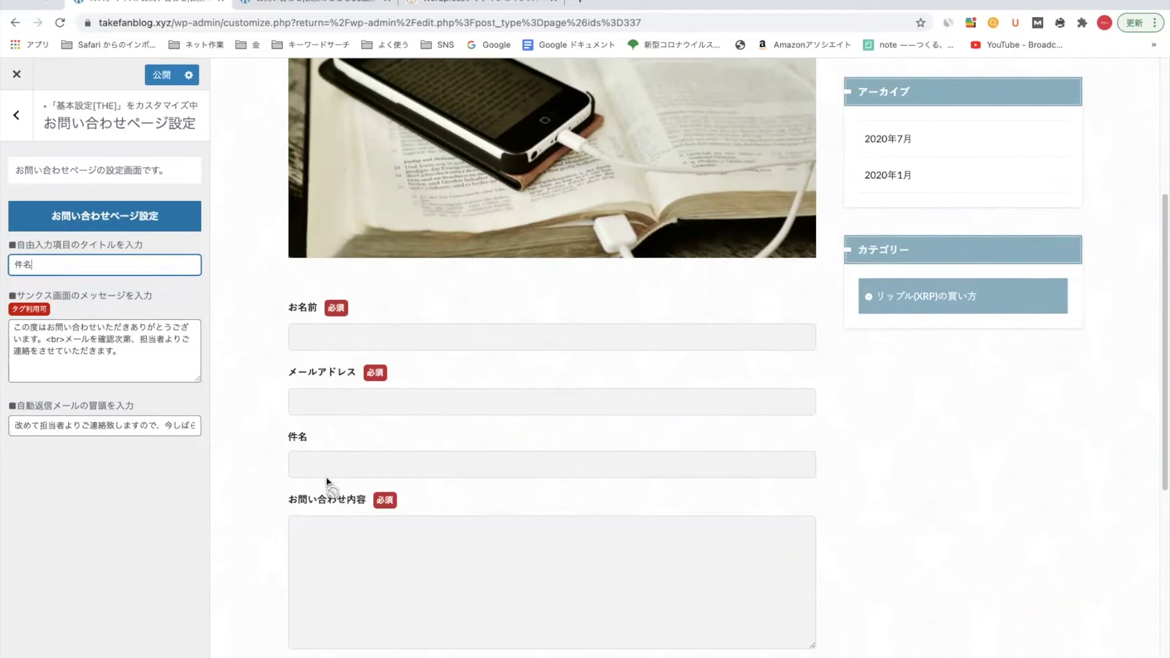
Examine the thank-you screen message and read the auto-reply email's opening text through to its end.
click(129, 328)
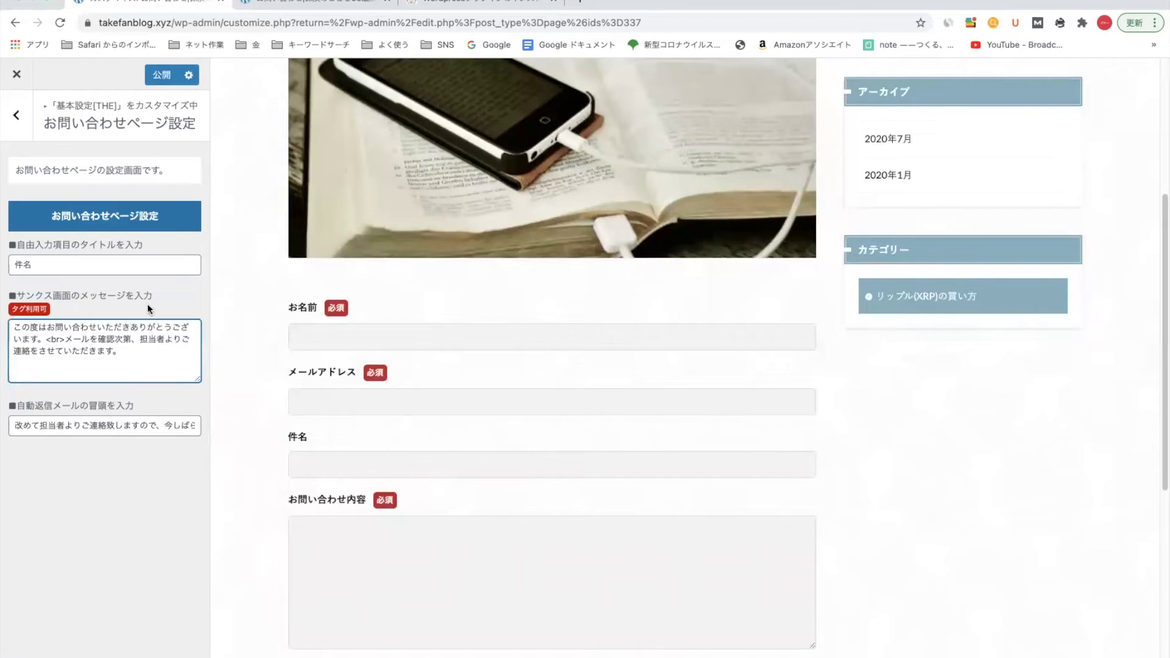
click(96, 423)
key(Right)
click(193, 426)
key(Up)
key(Right)
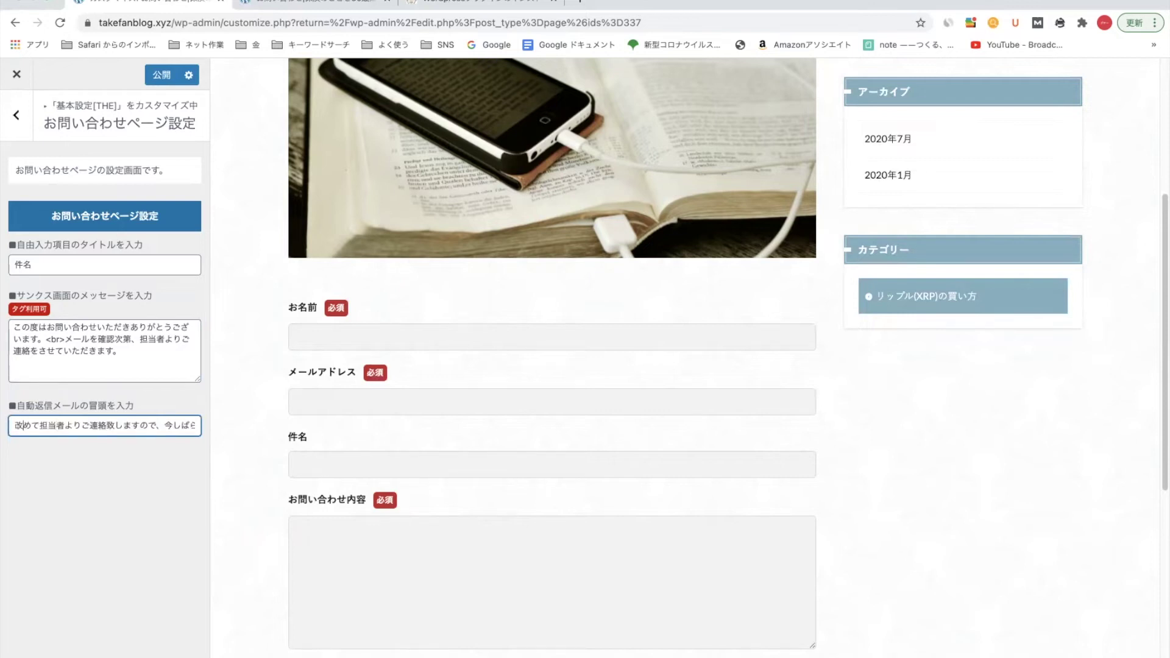
key(Right)
key(Right)
key(Right)
key(Right)
key(Right)
key(Right)
key(Right)
key(Right)
key(Right)
key(Right)
key(Right)
key(Right)
key(Right)
key(Right)
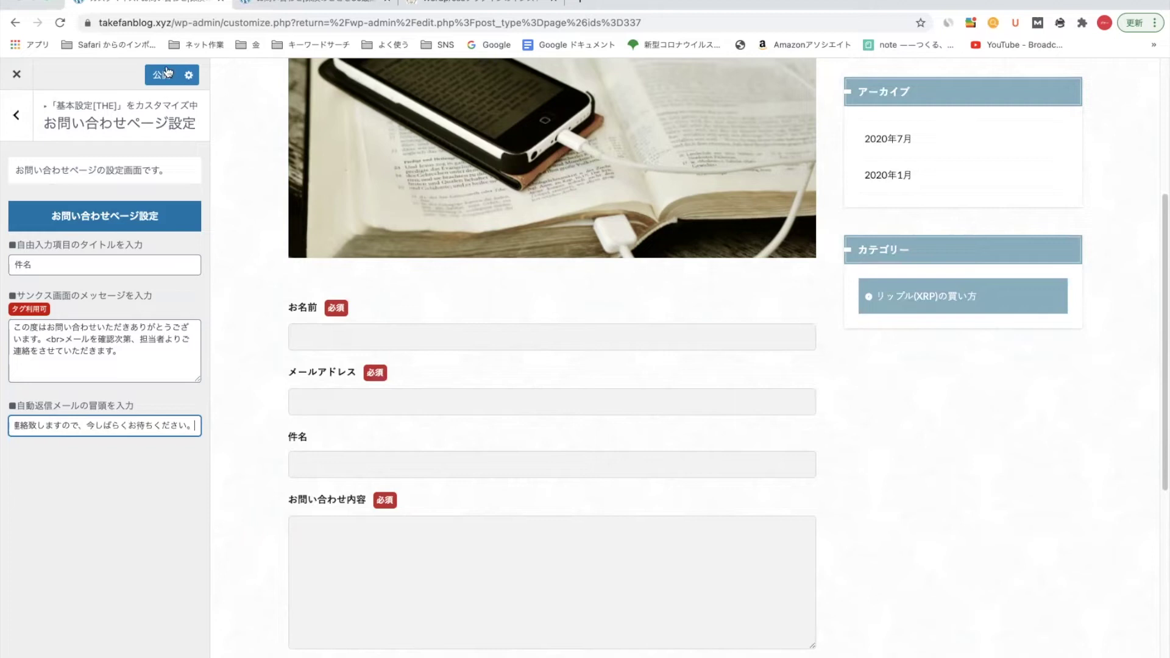
Publish the お問い合わせページ設定 changes and close the theme customizer.
click(155, 77)
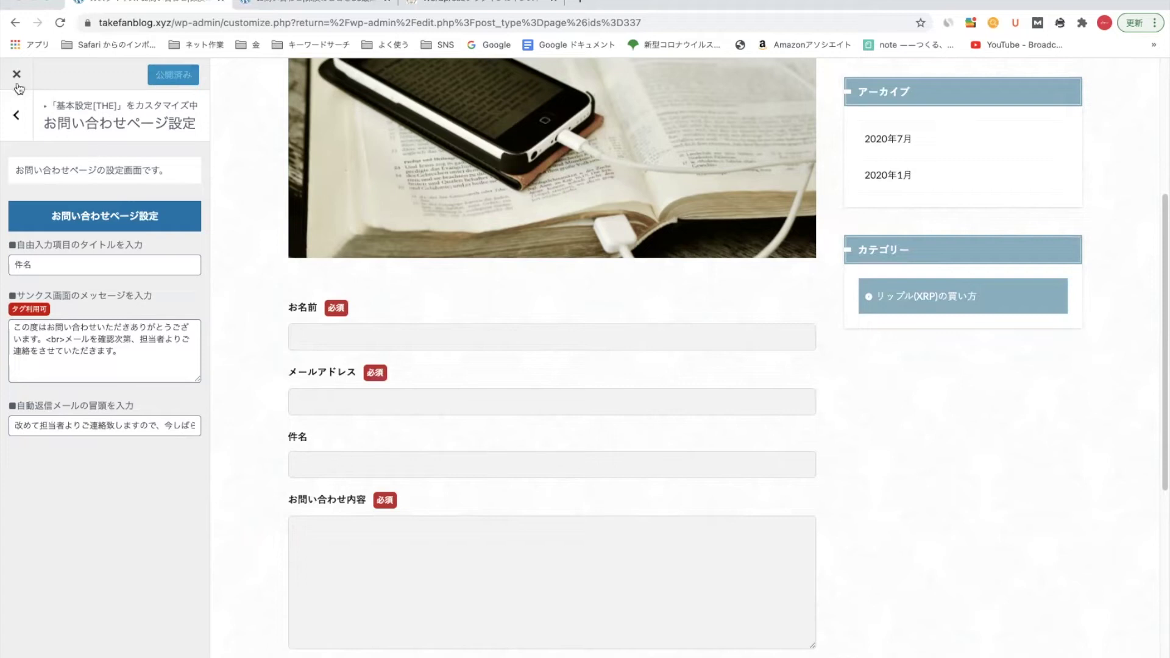
click(21, 105)
click(22, 104)
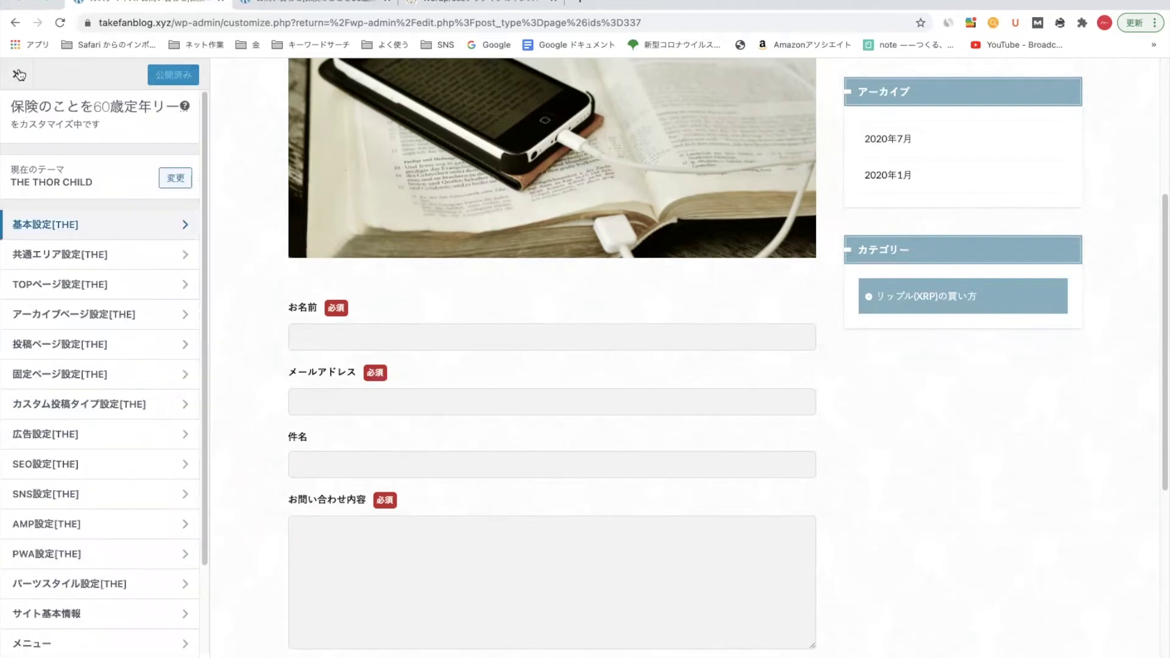
click(18, 75)
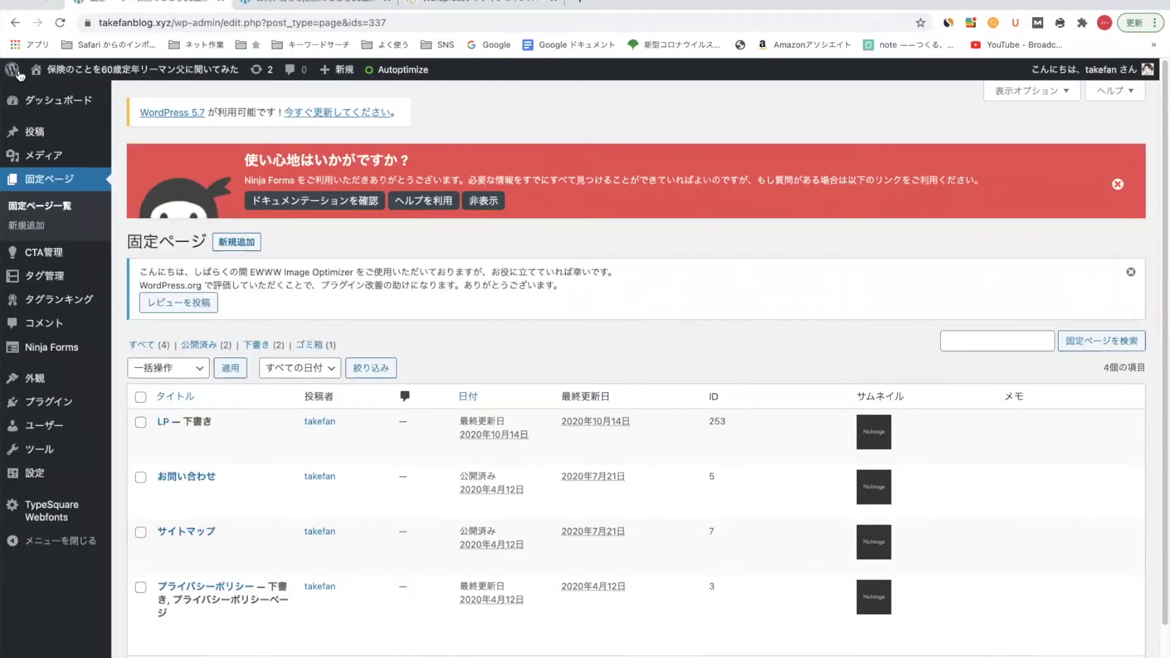
Search for new plugins with the keyword "contact form", and install and activate Contact Form 7.
click(47, 404)
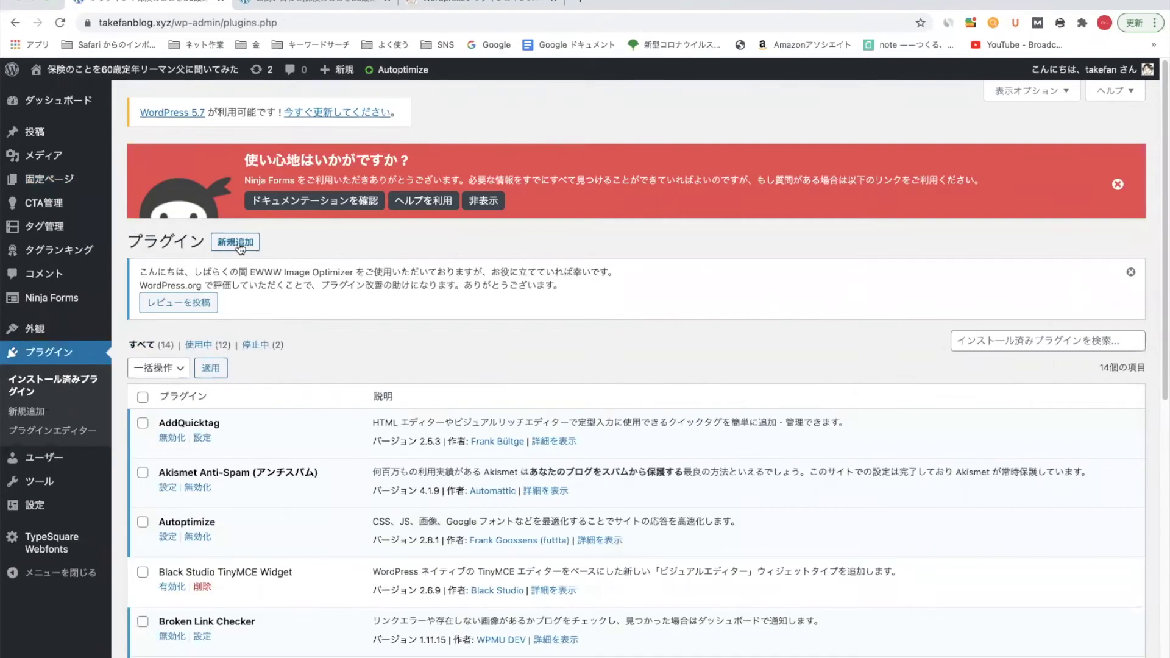
click(240, 244)
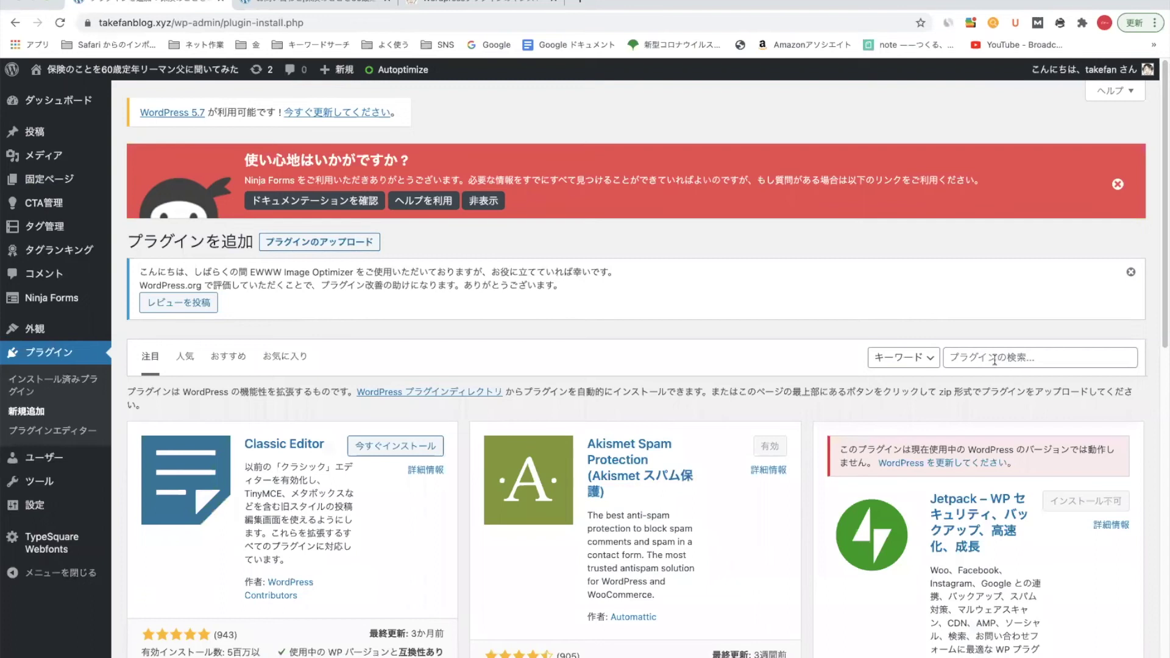
click(995, 360)
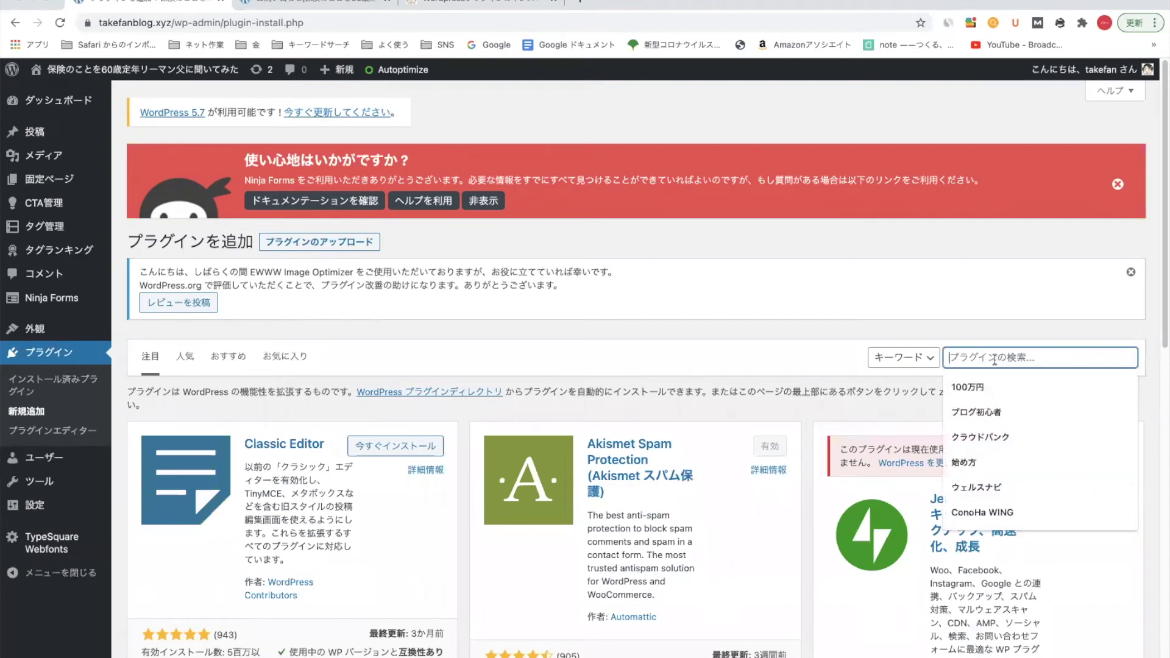
text(contact )
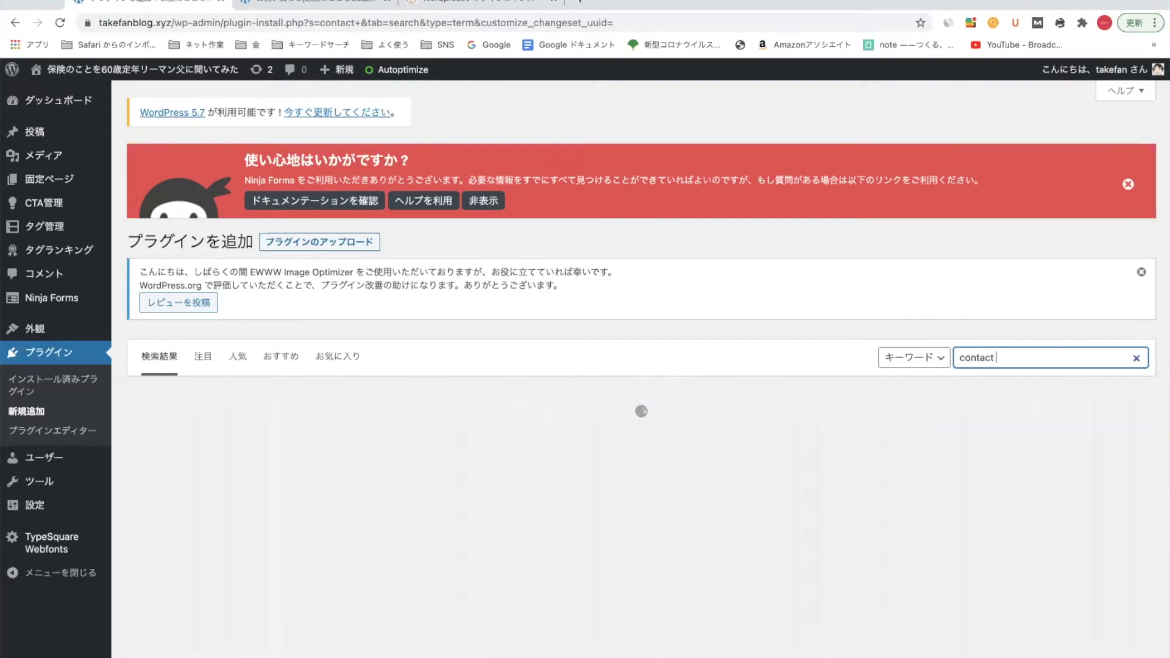
text(form)
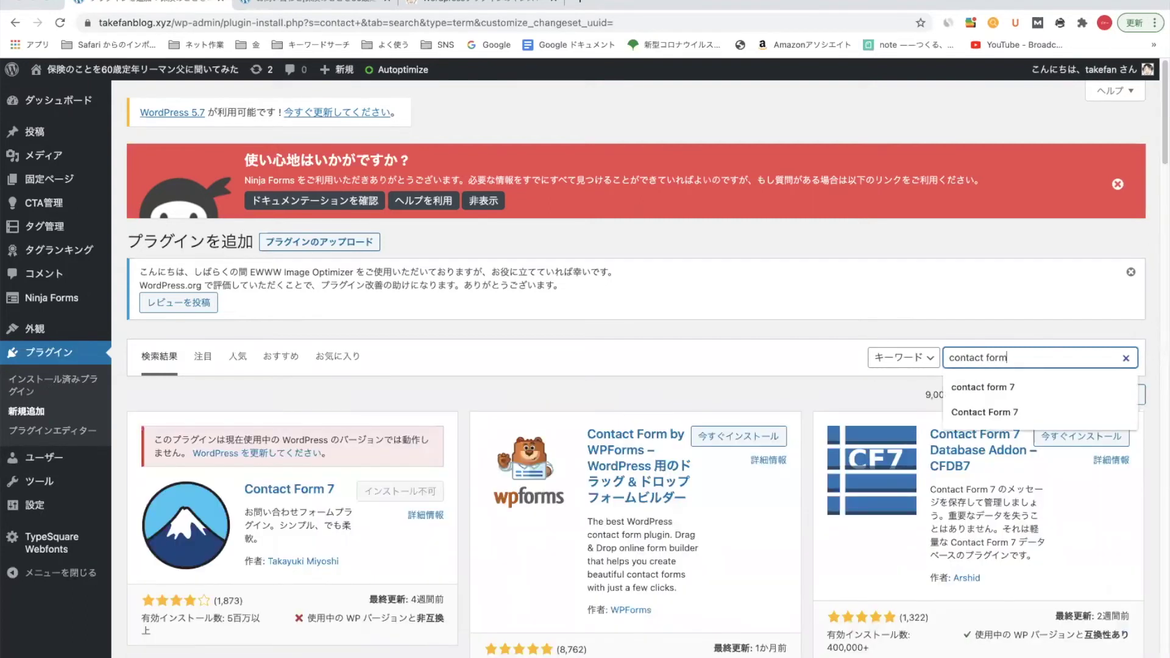
click(382, 384)
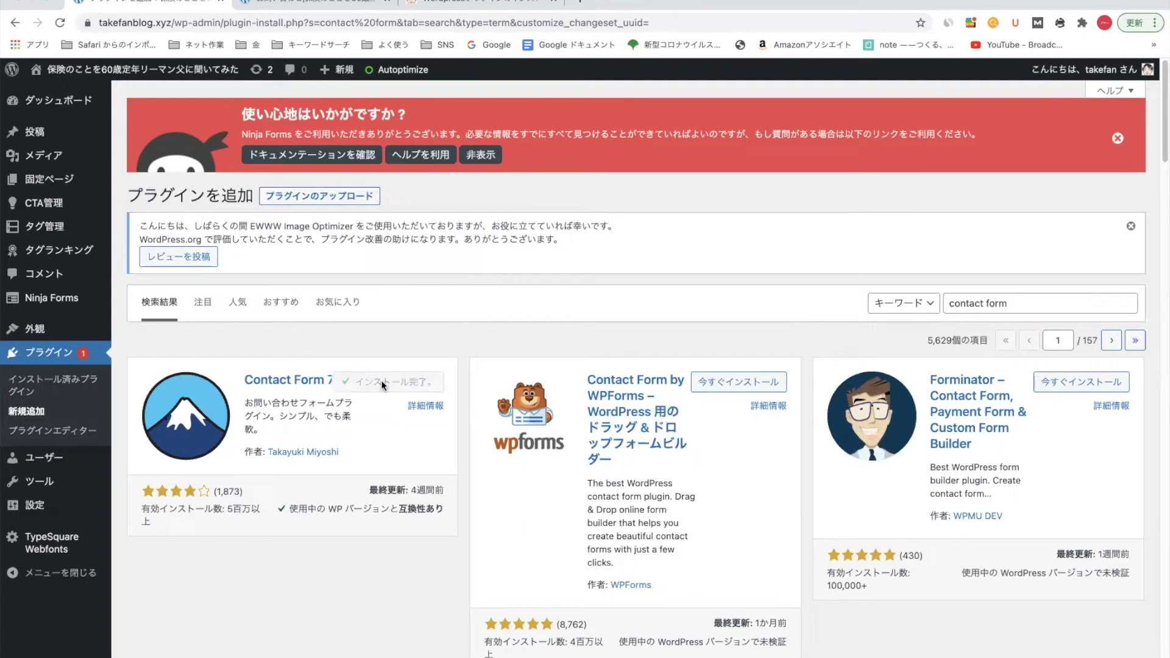
click(434, 382)
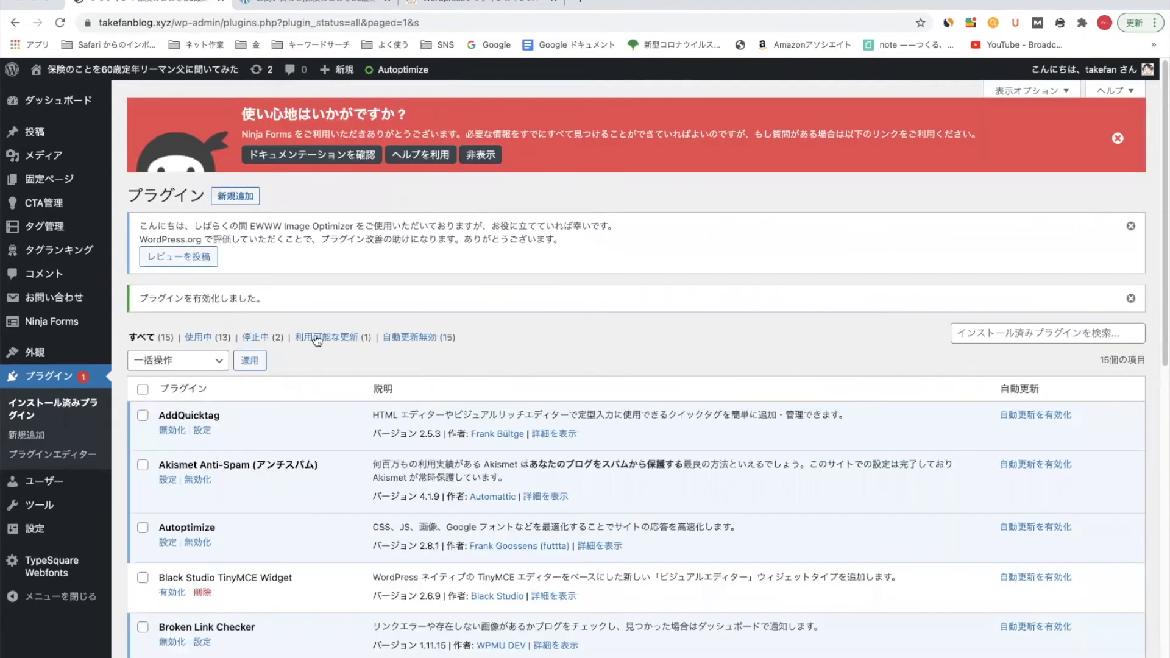
Start a new Contact Form 7 form and title it お問い合わせ.
mouse_move(50, 299)
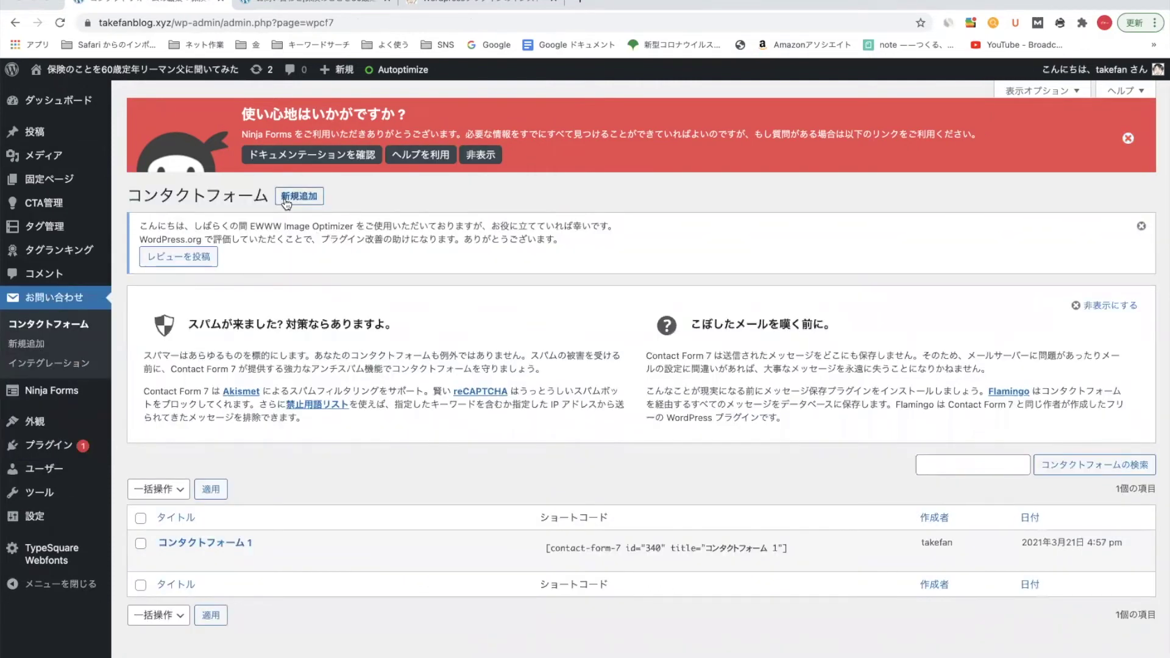
click(285, 196)
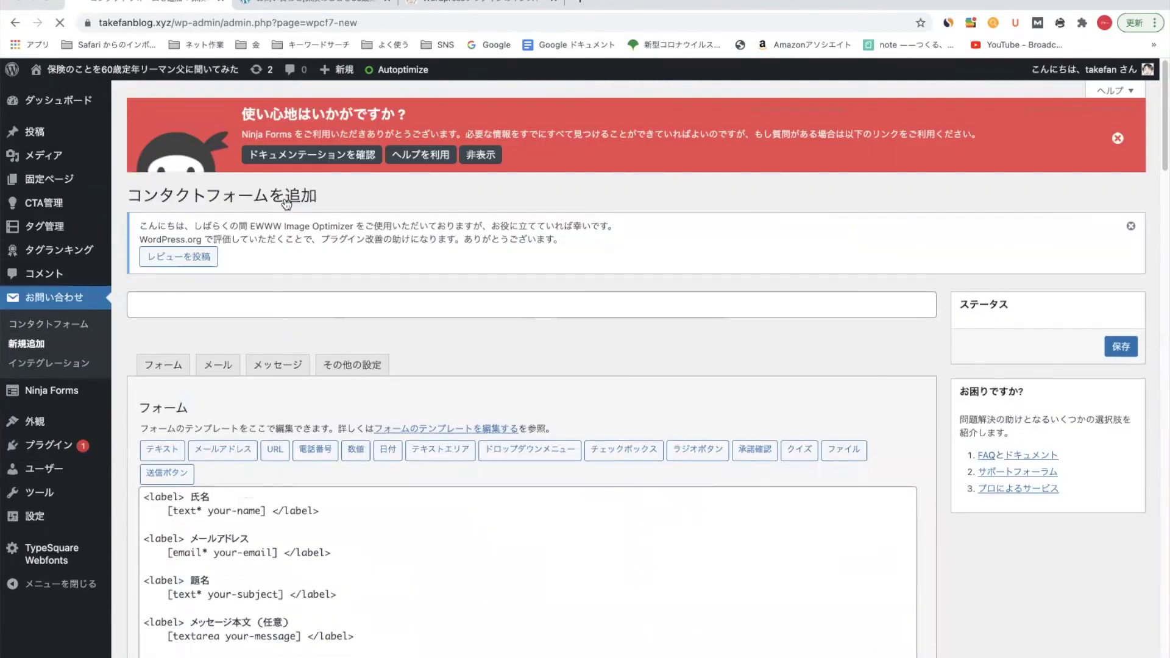
text(お問い)
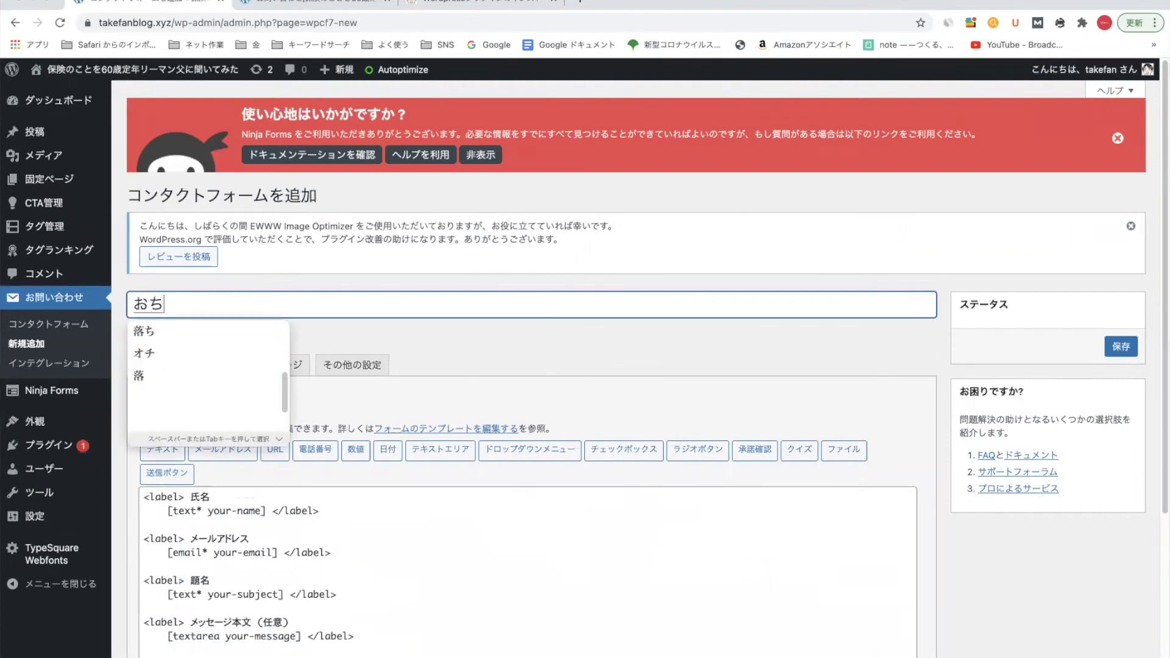
text(合わせ)
key(Return)
Examine the fields in the new form's template, from 氏名 down to the 送信 button.
scroll(326, 305, down, 5)
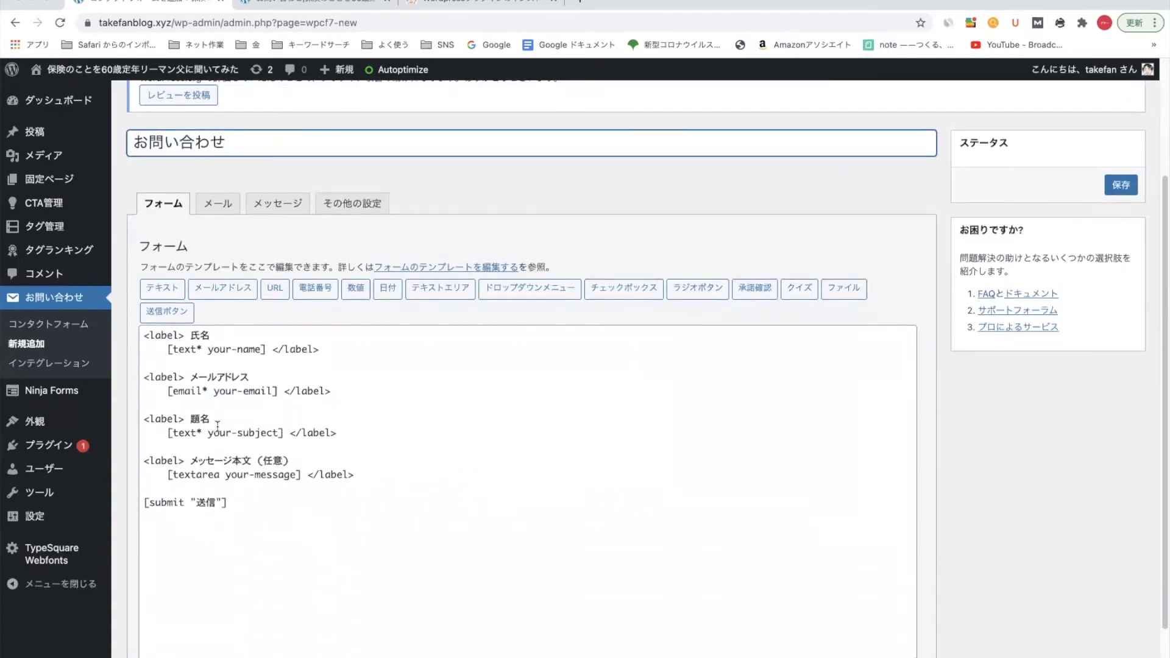
click(265, 456)
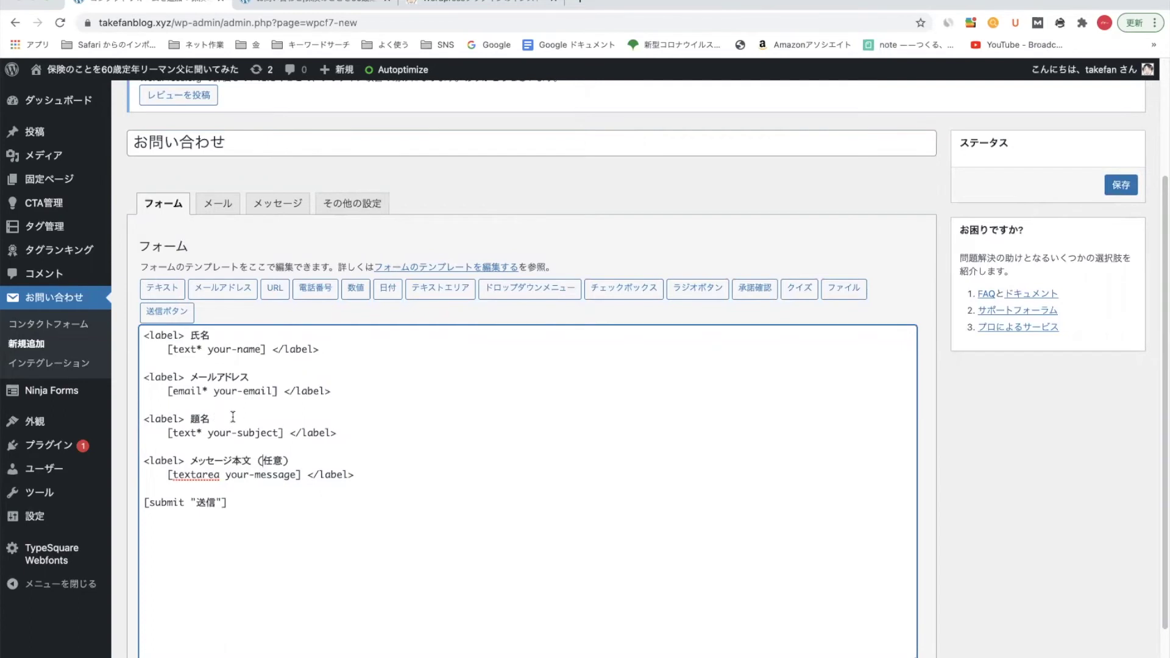
scroll(233, 417, down, 1)
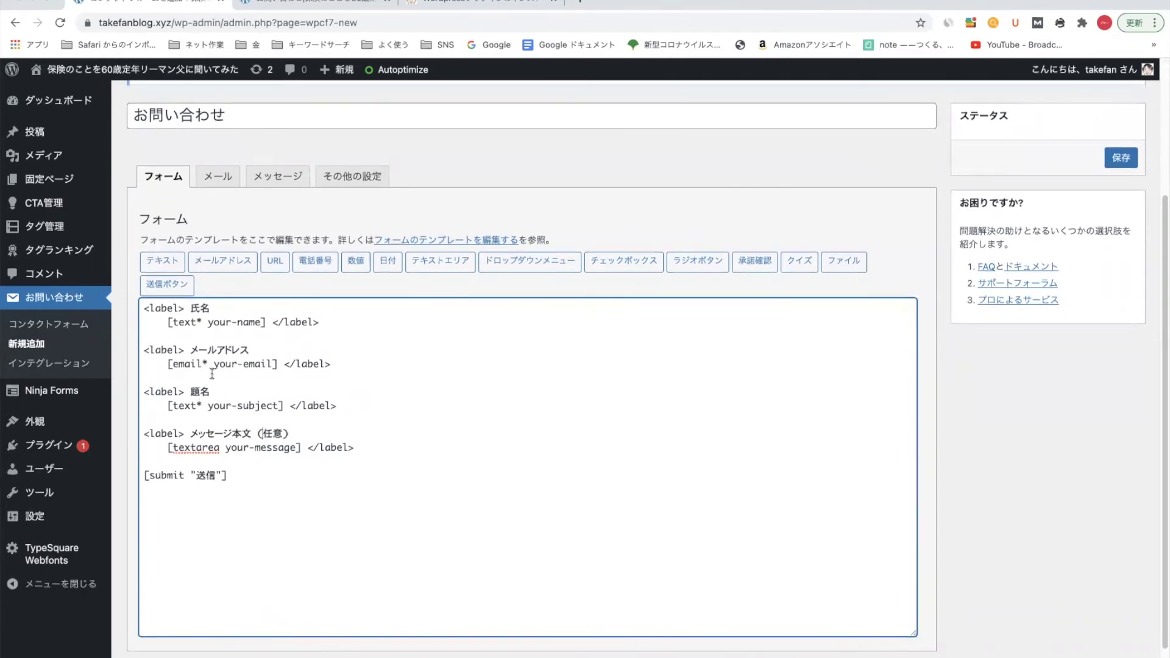
scroll(212, 373, down, 2)
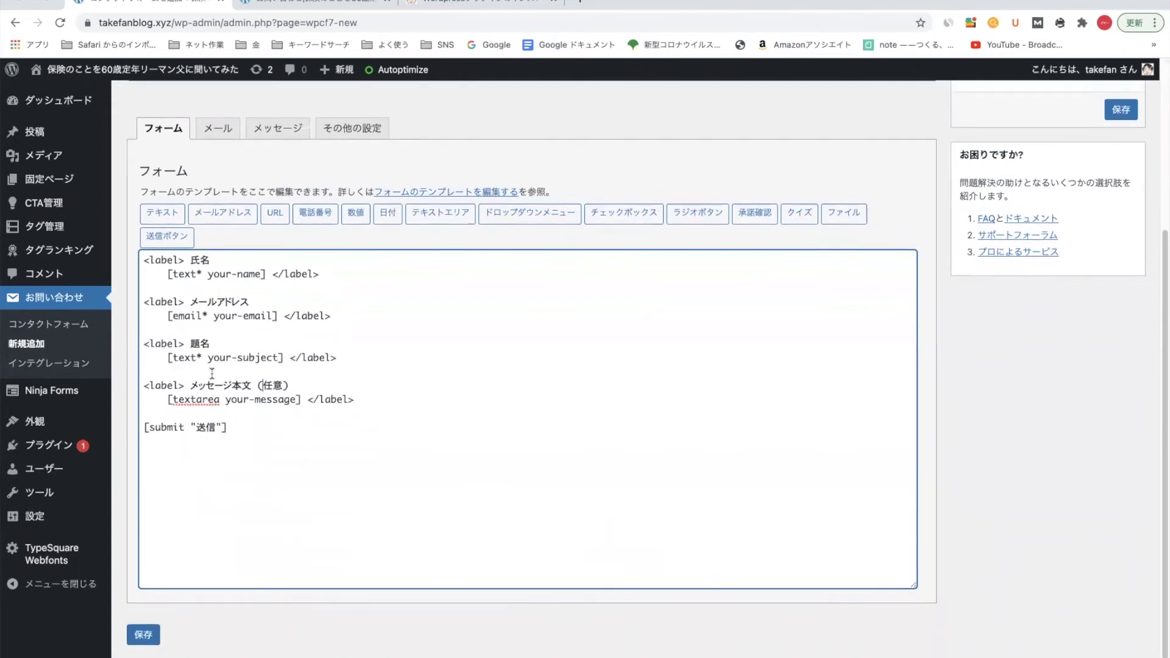
scroll(183, 426, up, 1)
scroll(246, 153, down, 1)
Review the form's mail template and enable メール (2) for automatic replies.
click(227, 158)
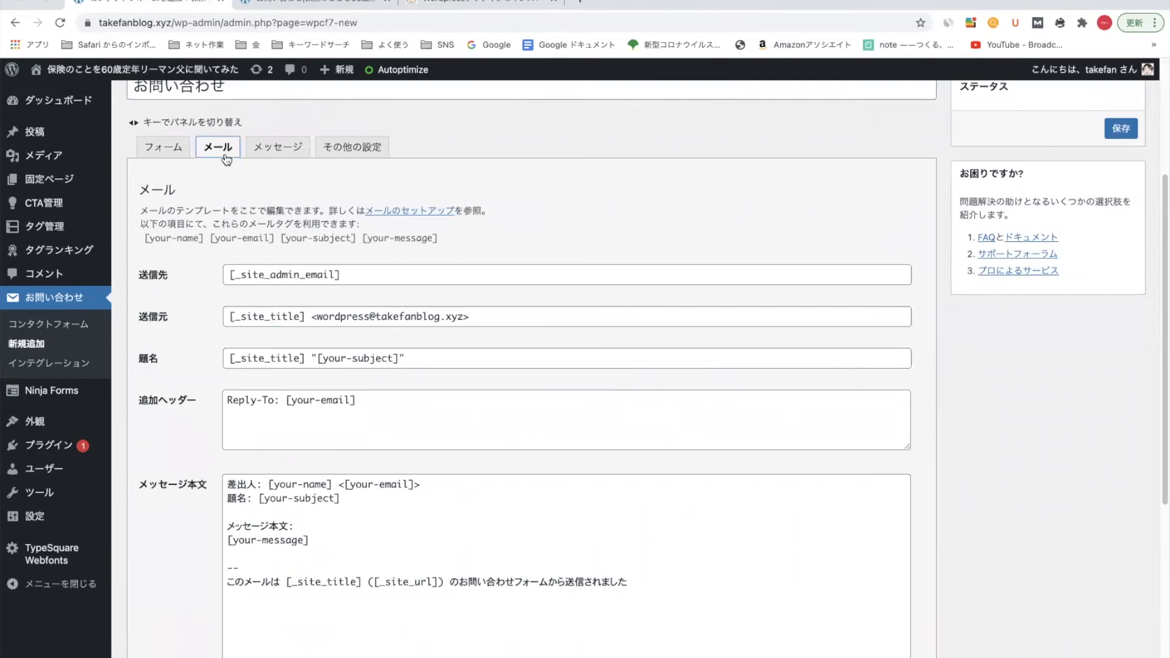
scroll(291, 299, down, 2)
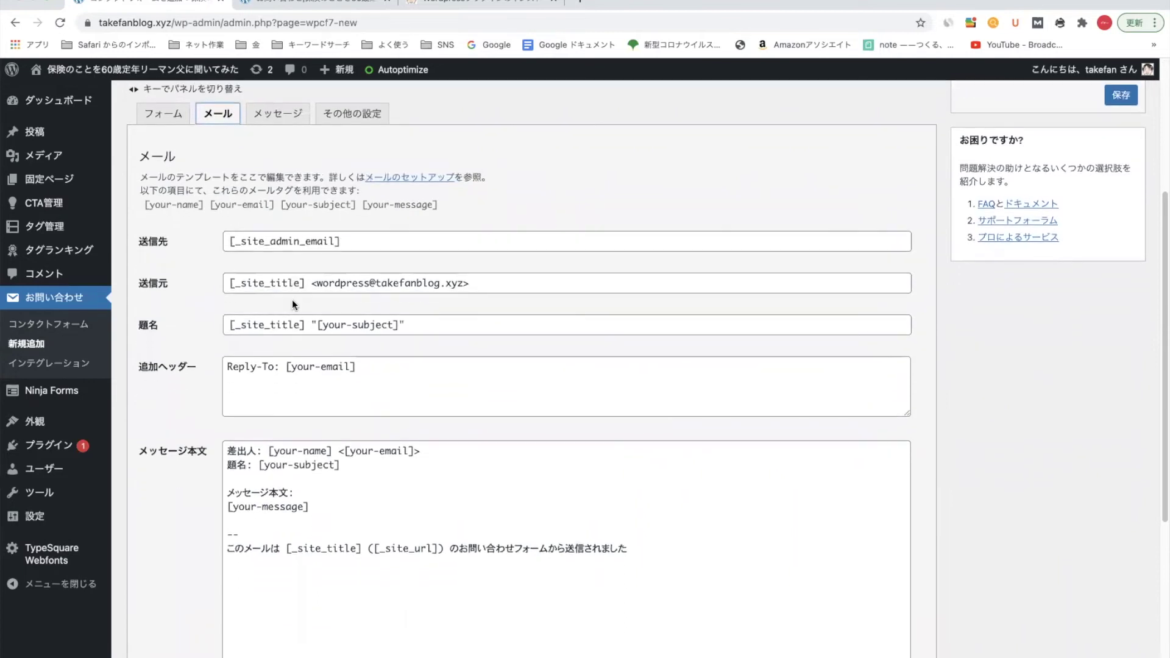
scroll(329, 301, down, 3)
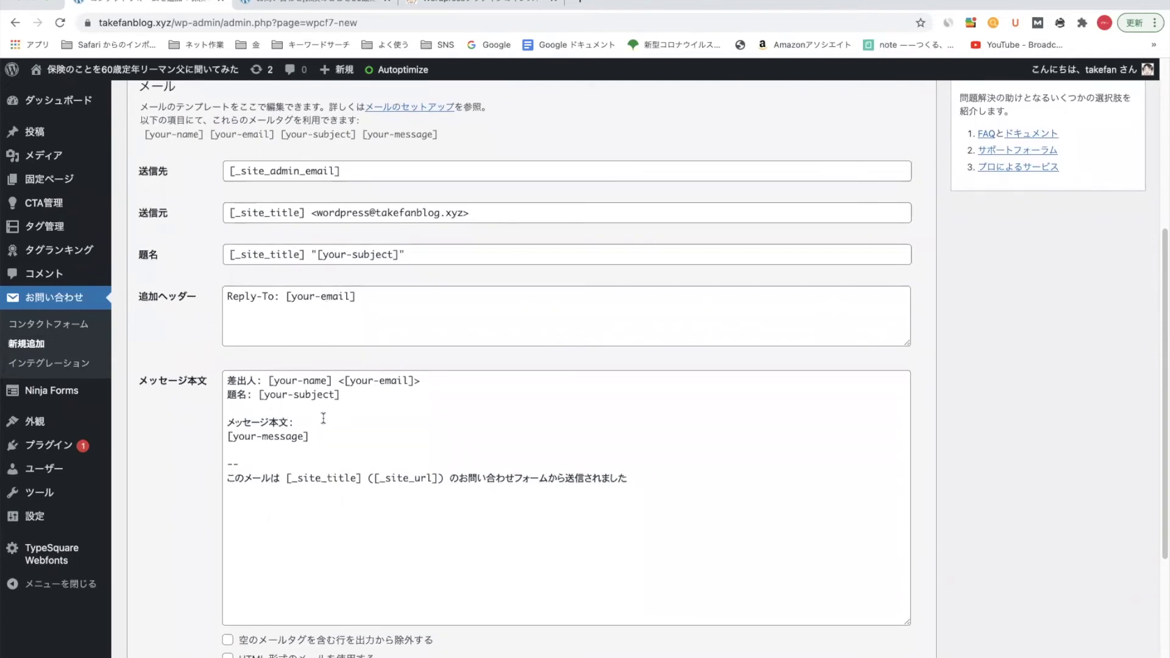
scroll(323, 416, down, 8)
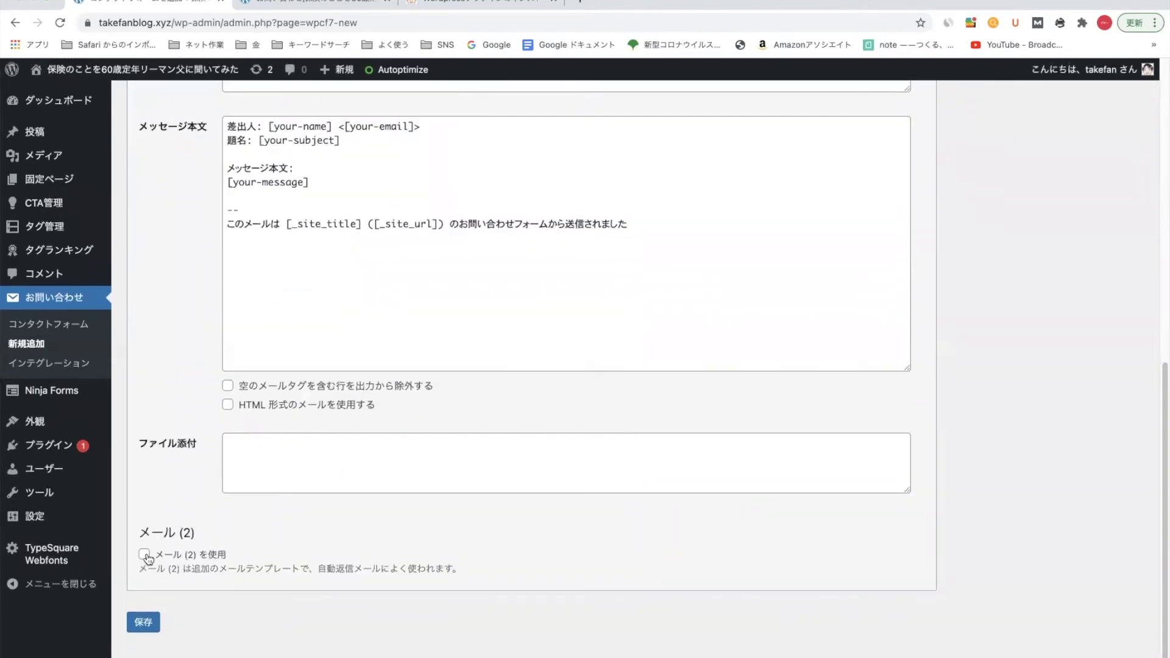
click(144, 554)
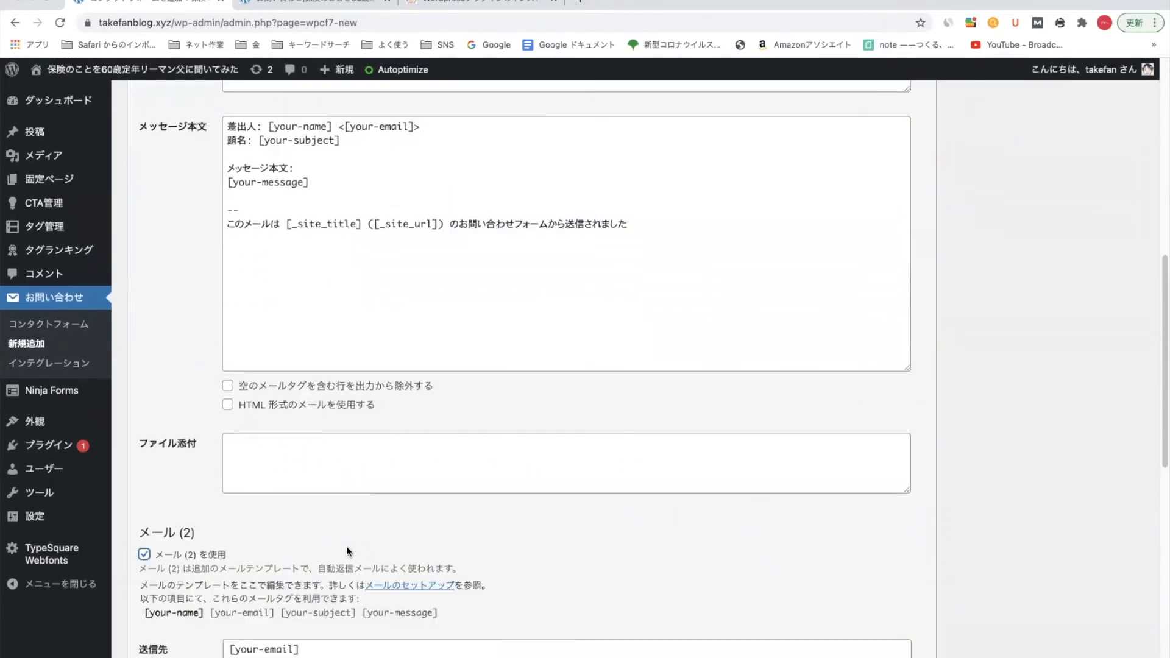
Insert two blank lines at the beginning of the メール (2) message body.
scroll(346, 546, down, 8)
scroll(346, 548, down, 1)
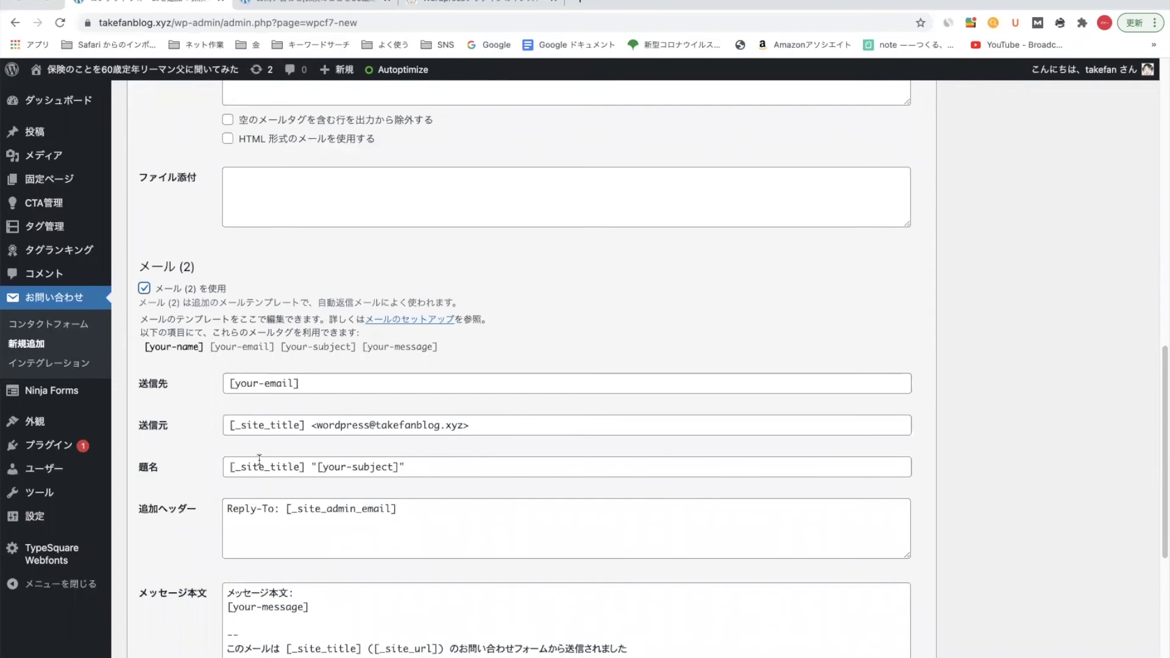
scroll(259, 459, down, 3)
scroll(272, 421, down, 1)
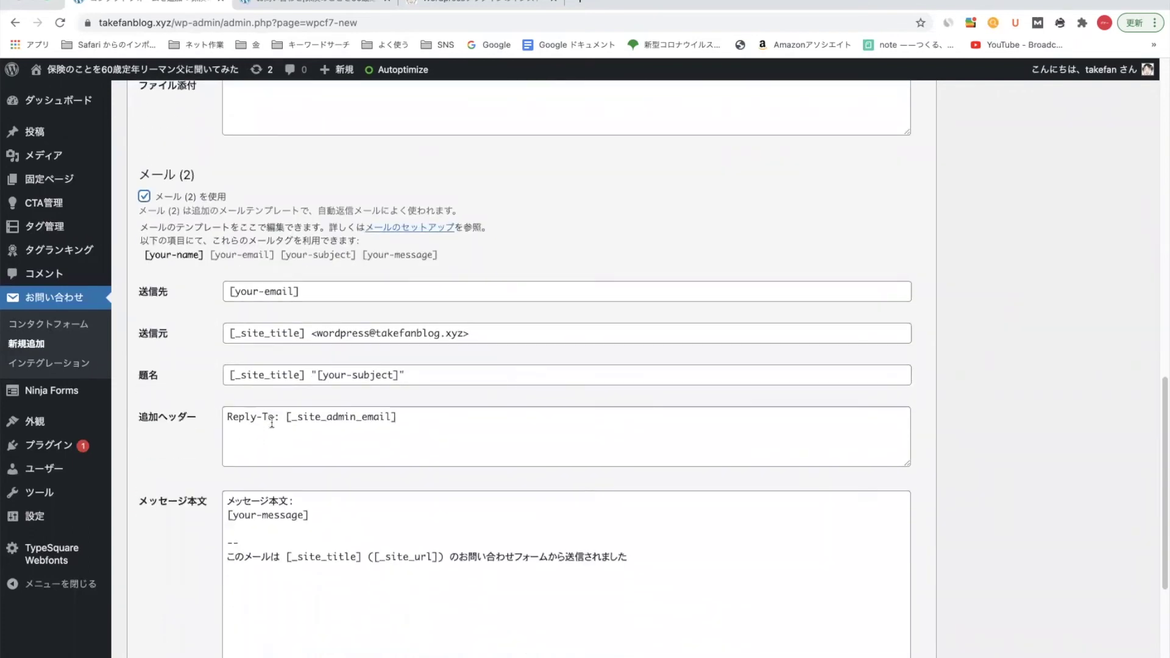
click(227, 495)
key(Return)
key(Return)
key(Up)
key(Up)
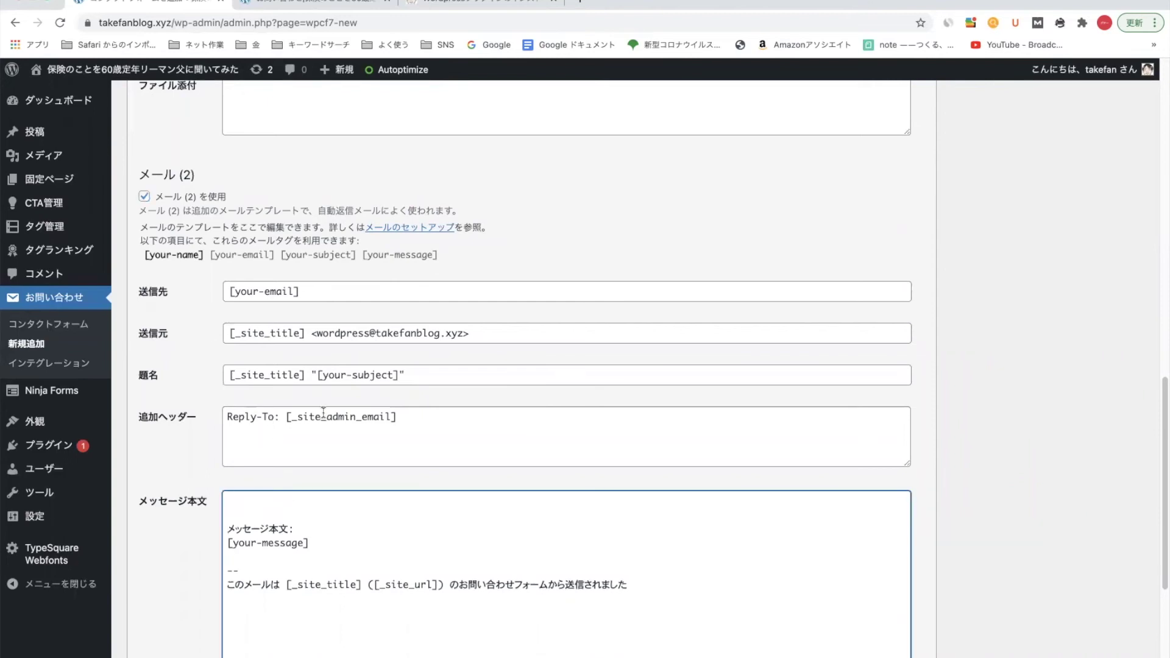
scroll(314, 405, down, 5)
scroll(313, 404, up, 3)
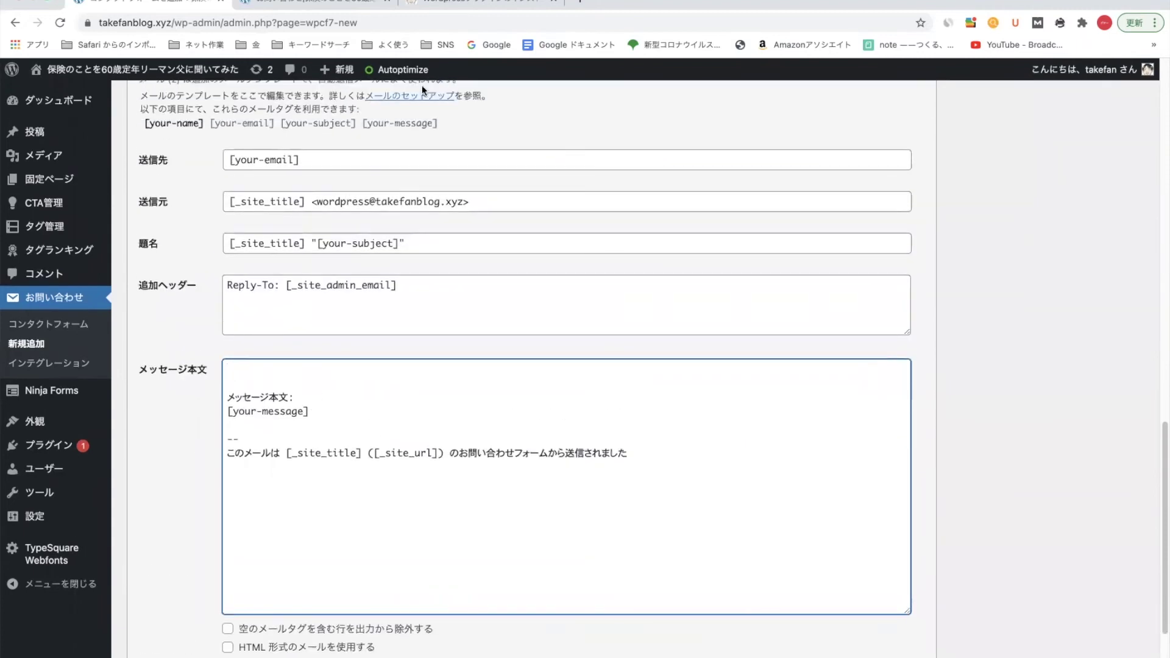
scroll(272, 293, up, 1)
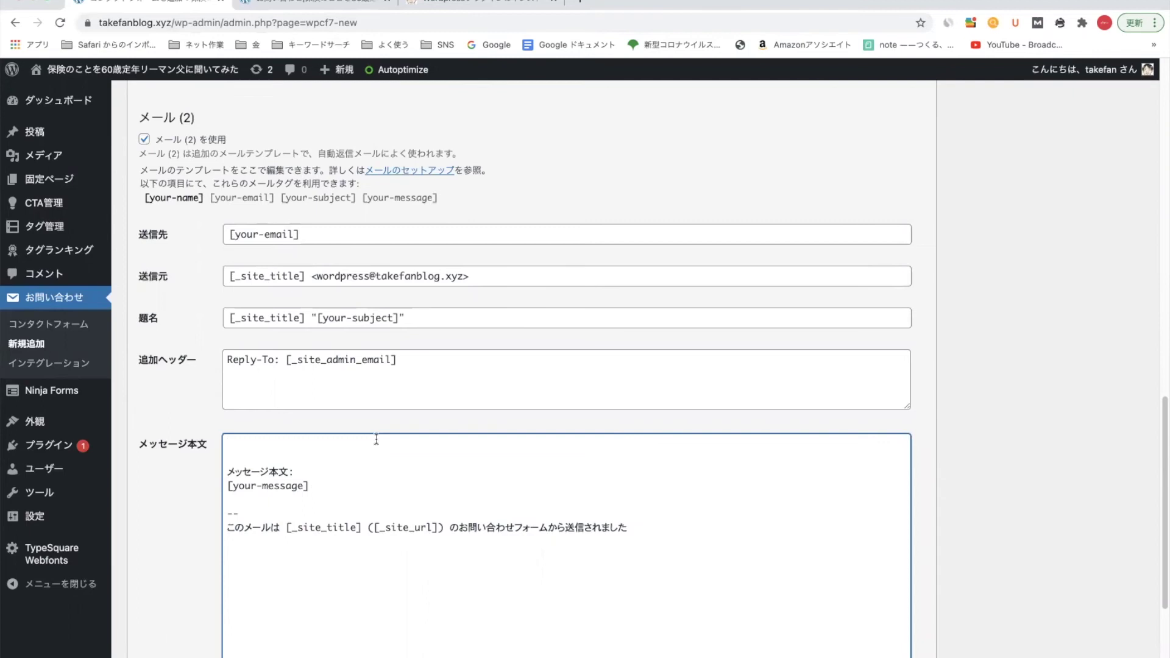
Enter 当メールは自動返信です。 as the first line of the メール (2) message body.
text(とう)
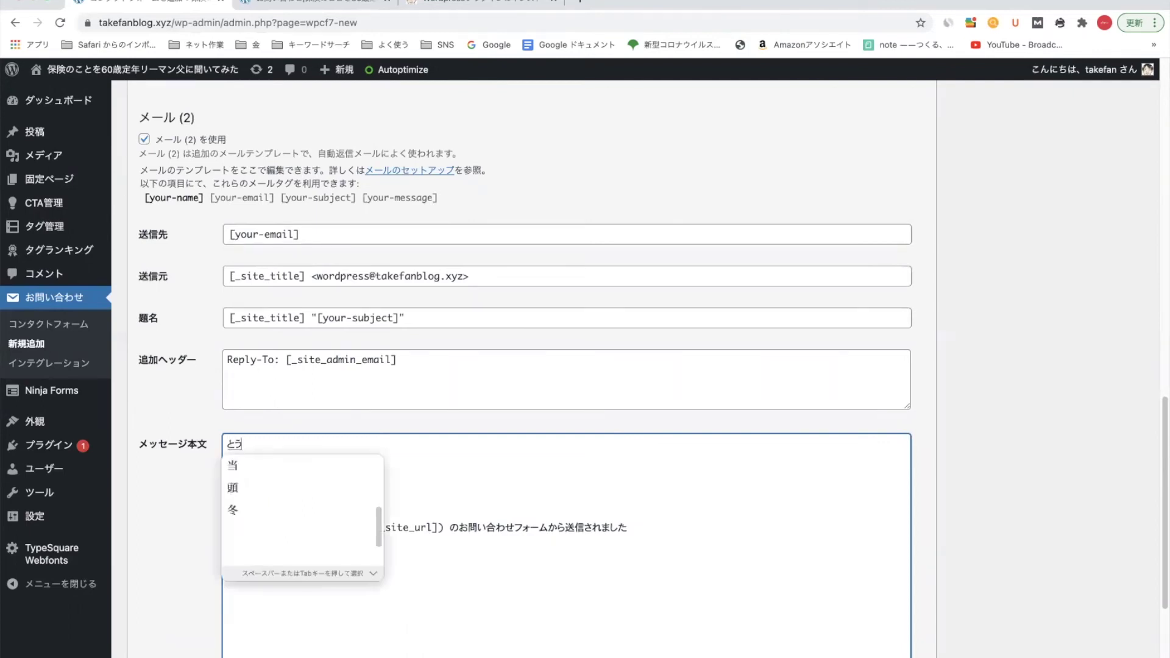
text(メールは)
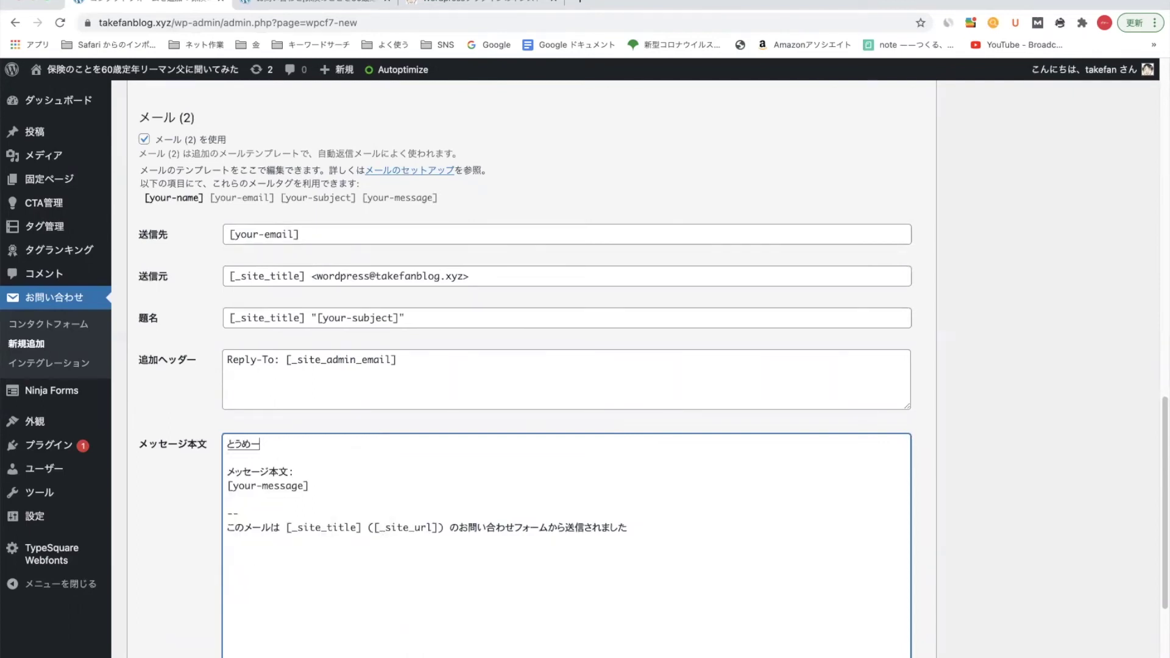
key(Return)
text(じどうへんしんd)
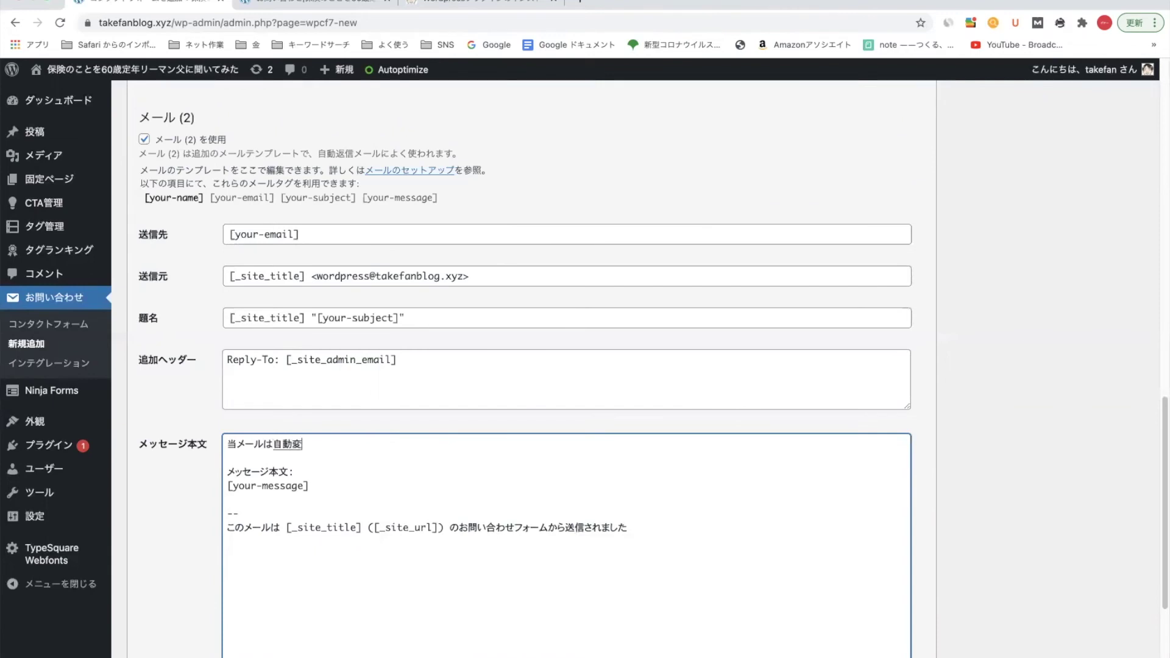
text(esu.)
key(Return)
Insert the line お問い合わせありがとうございます。 above the automatic-reply notice in the メール (2) message body.
click(228, 443)
text(o)
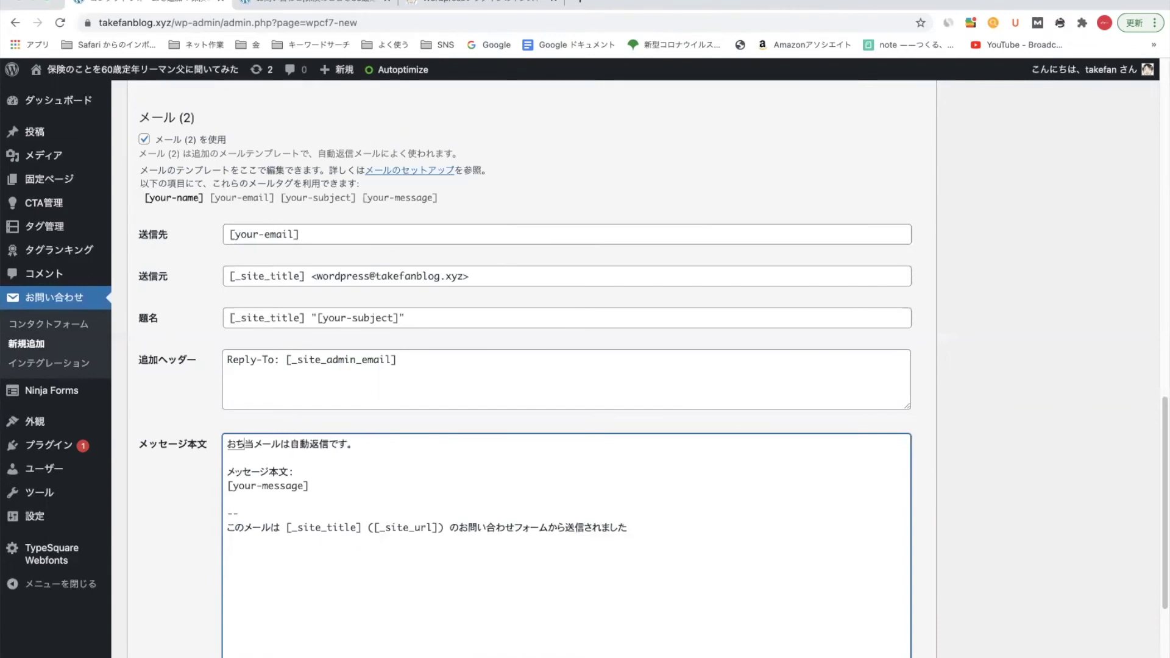
text(toiawase)
key(space)
key(Return)
text(arigatougozaimasu.)
key(space)
key(Return)
key(Return)
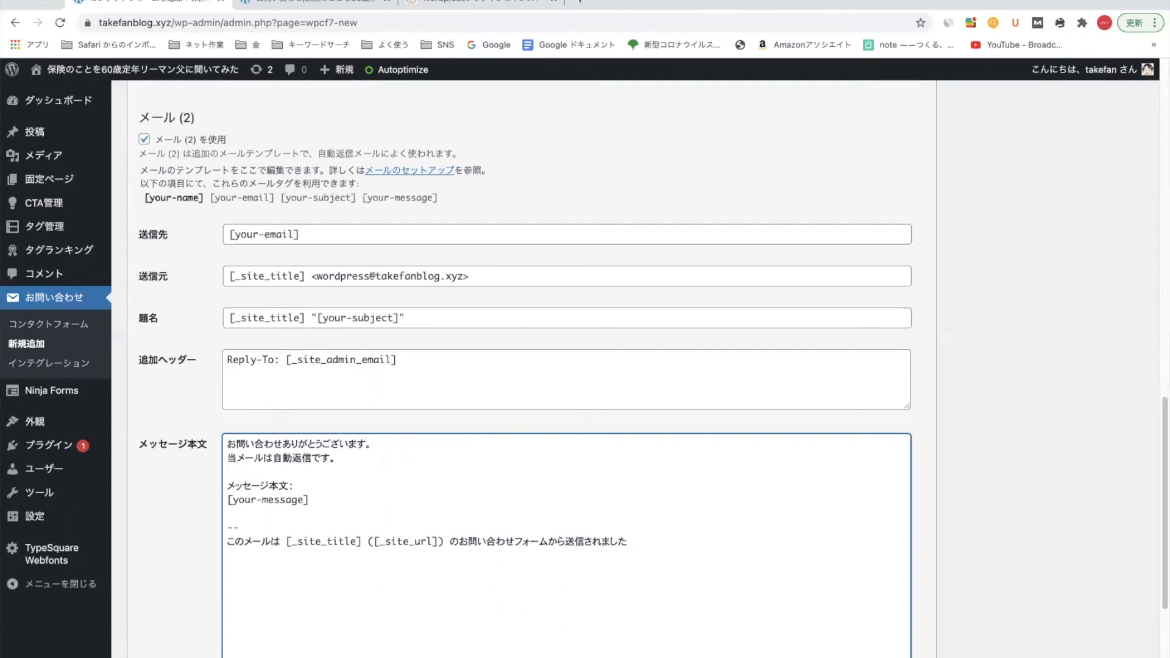
Add 改めて連絡致しますので、しばらくお待ちください。 below the automatic-reply notice, separated from it by a blank line.
key(Return)
key(Return)
text(aratamete)
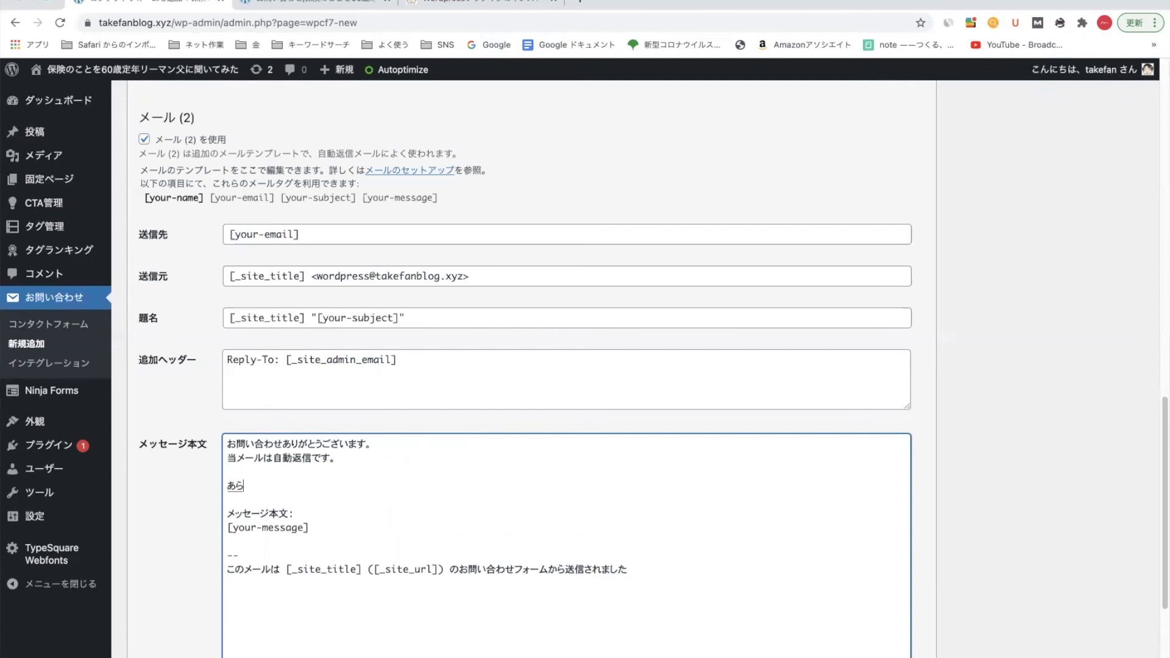
text(renrakuitashimasunode)
key(space)
key(Return)
text(,shibarakuomachikudasai.)
key(Return)
Insert 24時間以内に at the start of the 改めて連絡致しますので sentence.
click(227, 471)
text(24jikanninain)
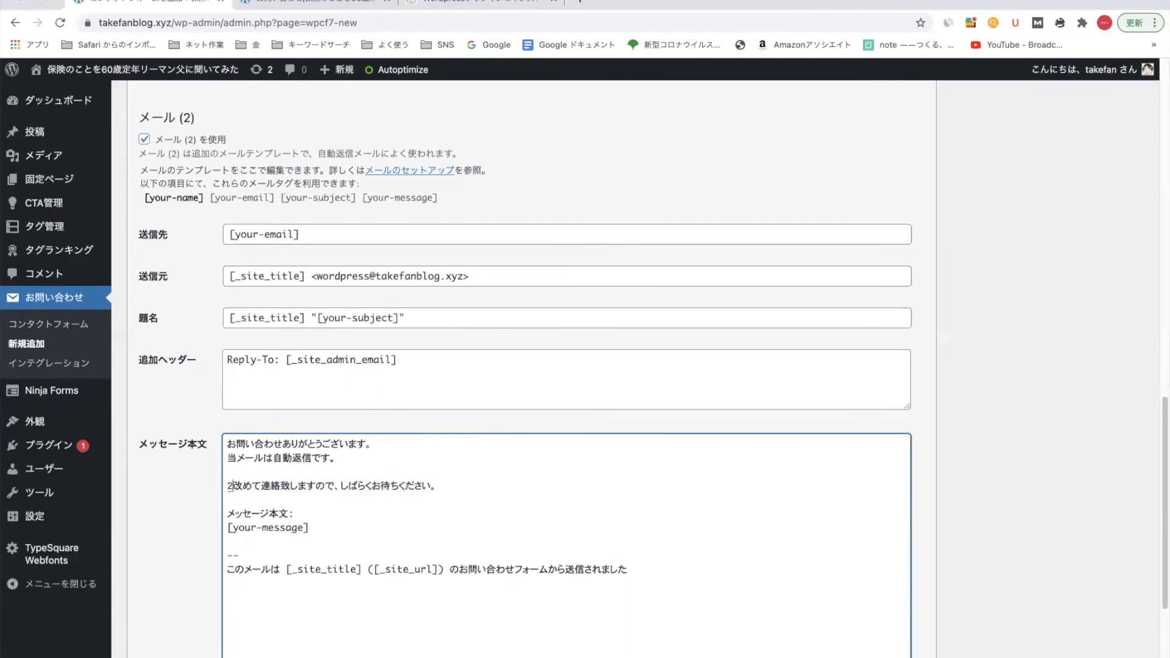
text(i)
key(Return)
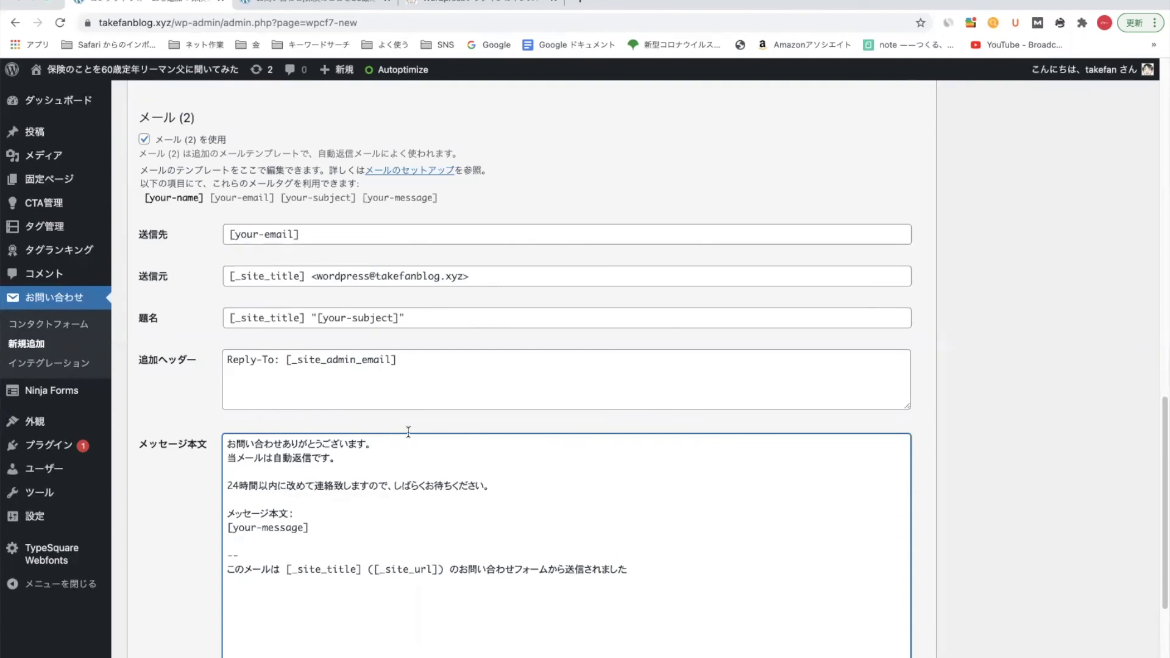
Save the お問い合わせ contact form and select its generated shortcode.
scroll(337, 482, down, 2)
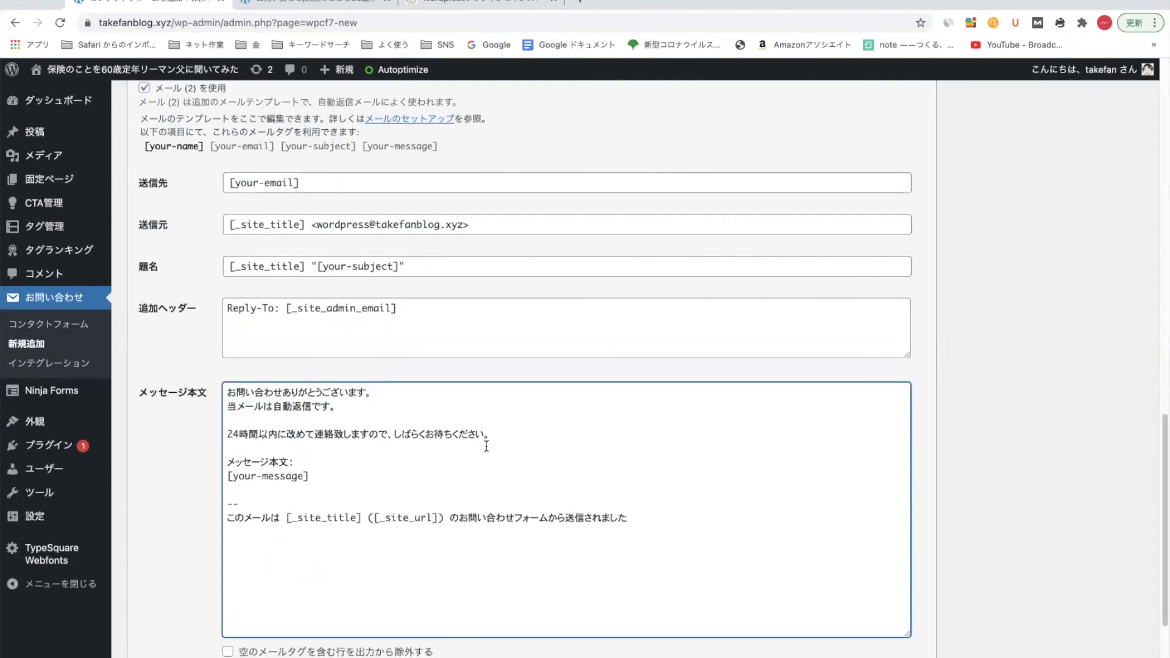
scroll(487, 446, down, 5)
click(145, 623)
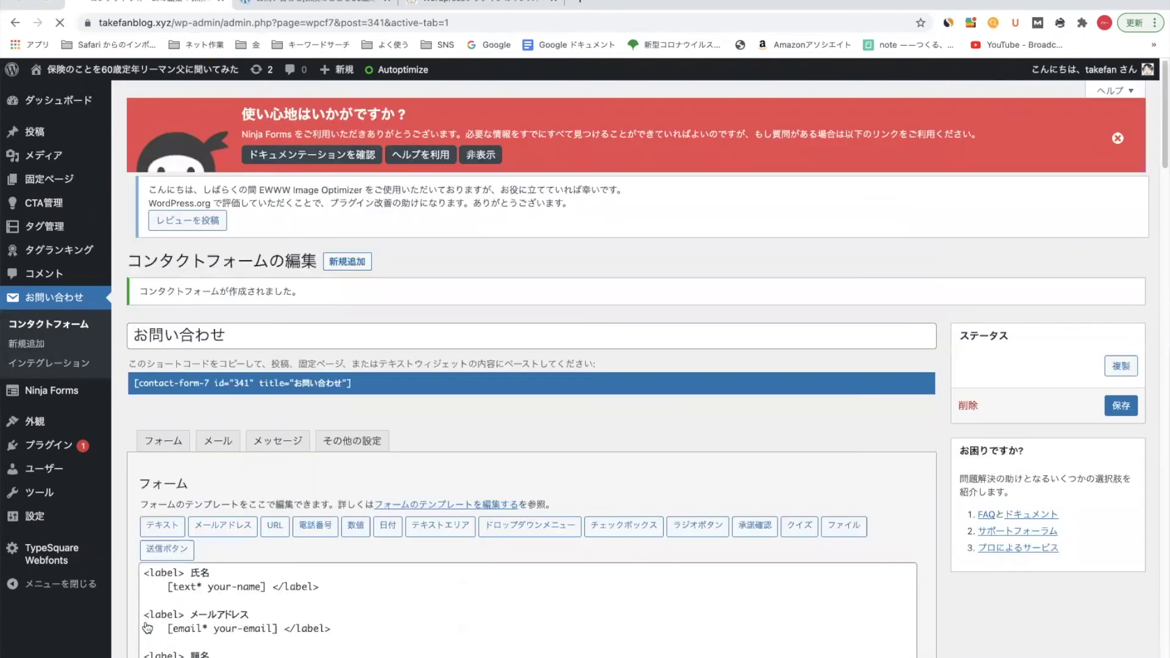
drag(369, 384, 180, 384)
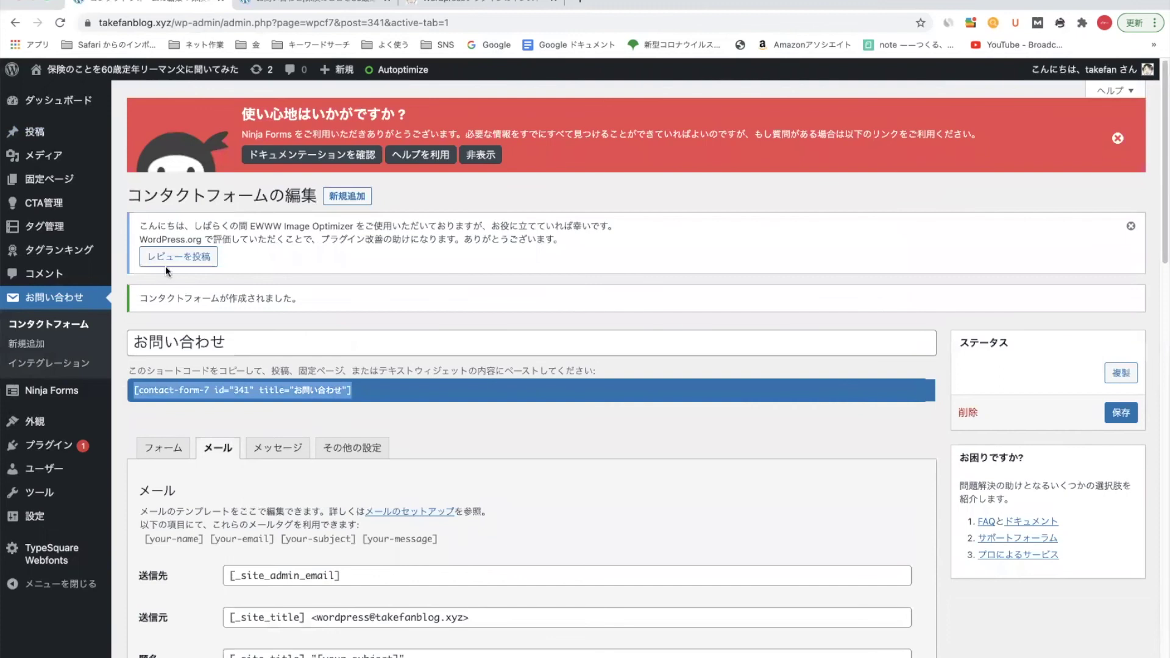
Create a new fixed page titled お問い合わせ and save it as a draft.
click(157, 200)
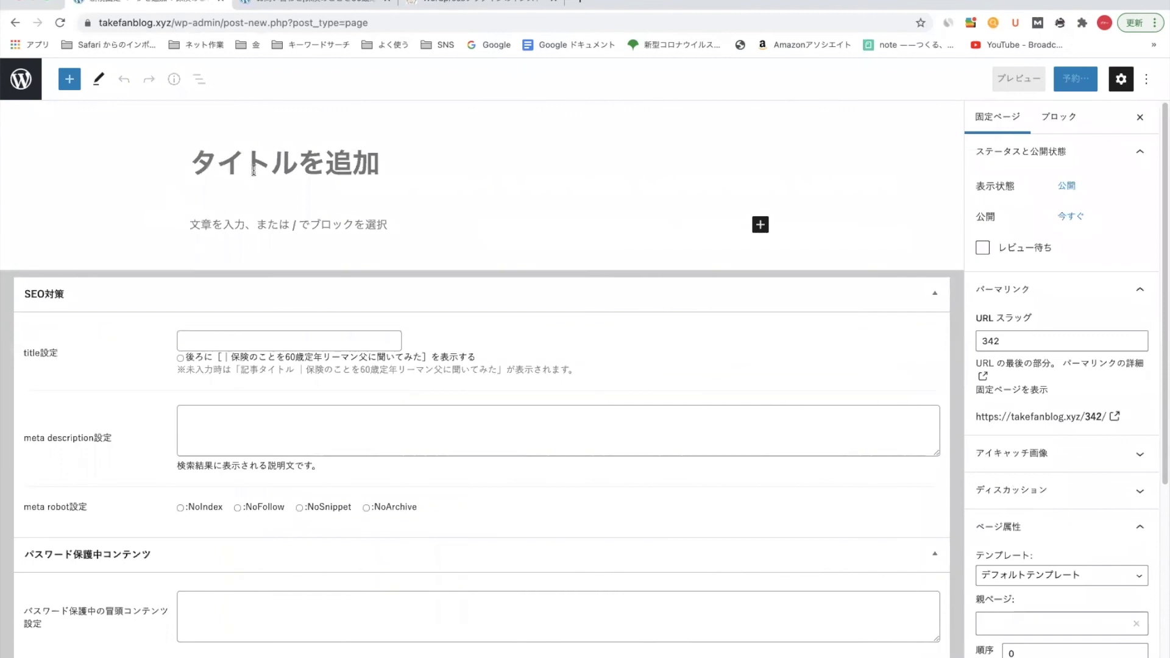
click(254, 171)
text(おち)
key(BackSpace)
text(問い合わせ)
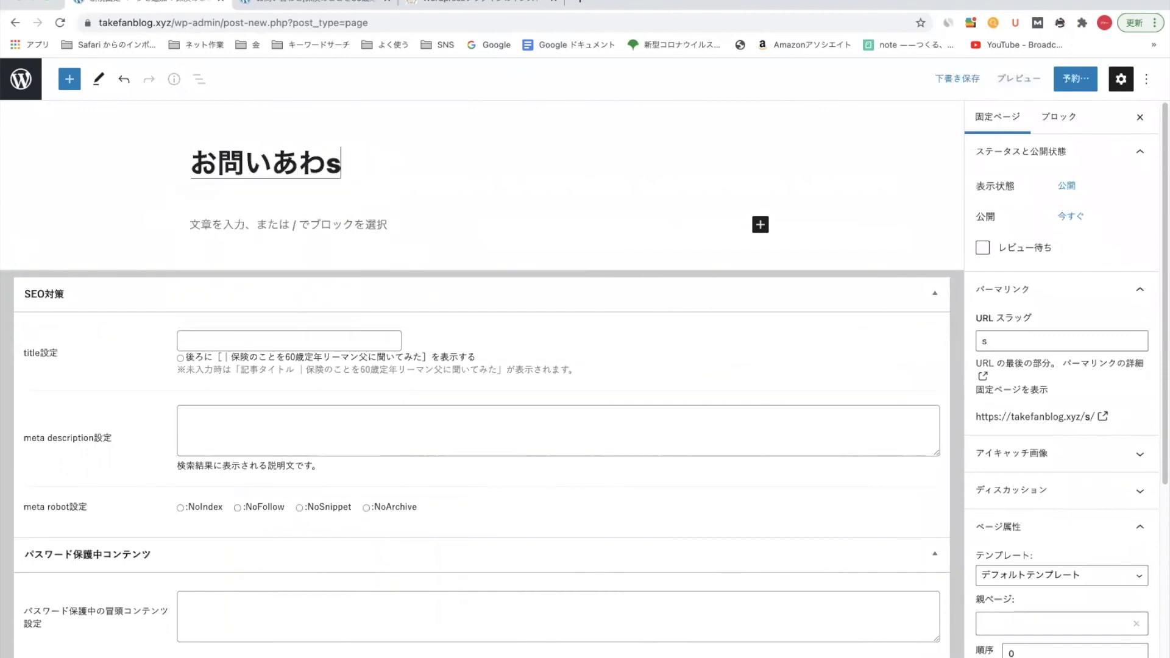
key(Return)
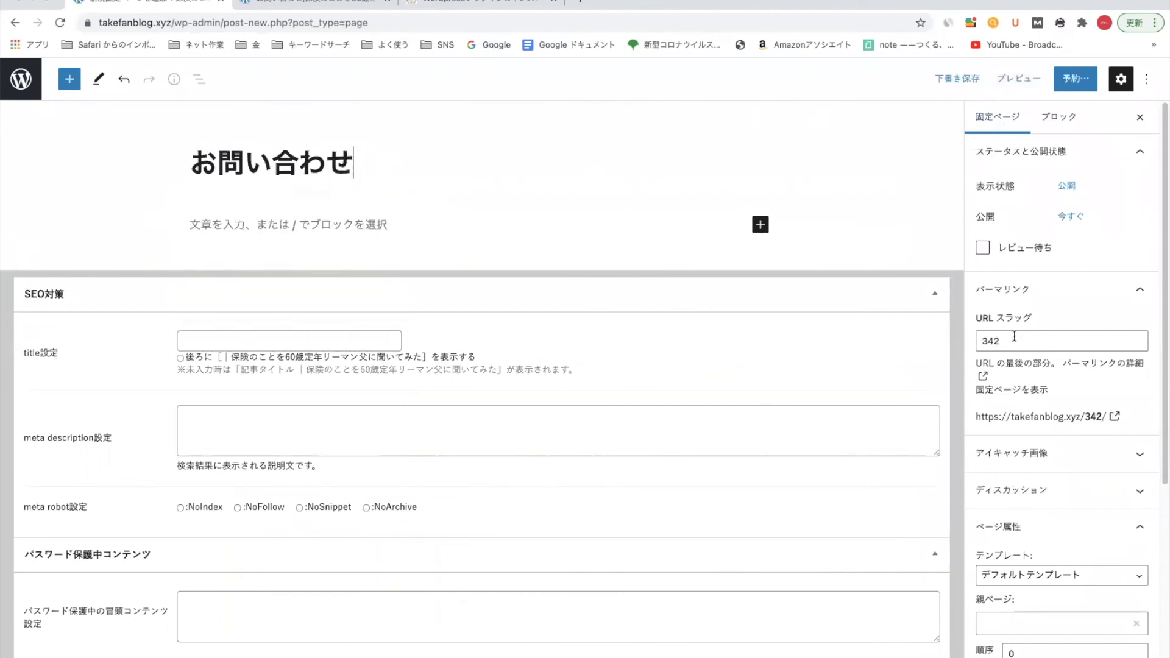
click(956, 78)
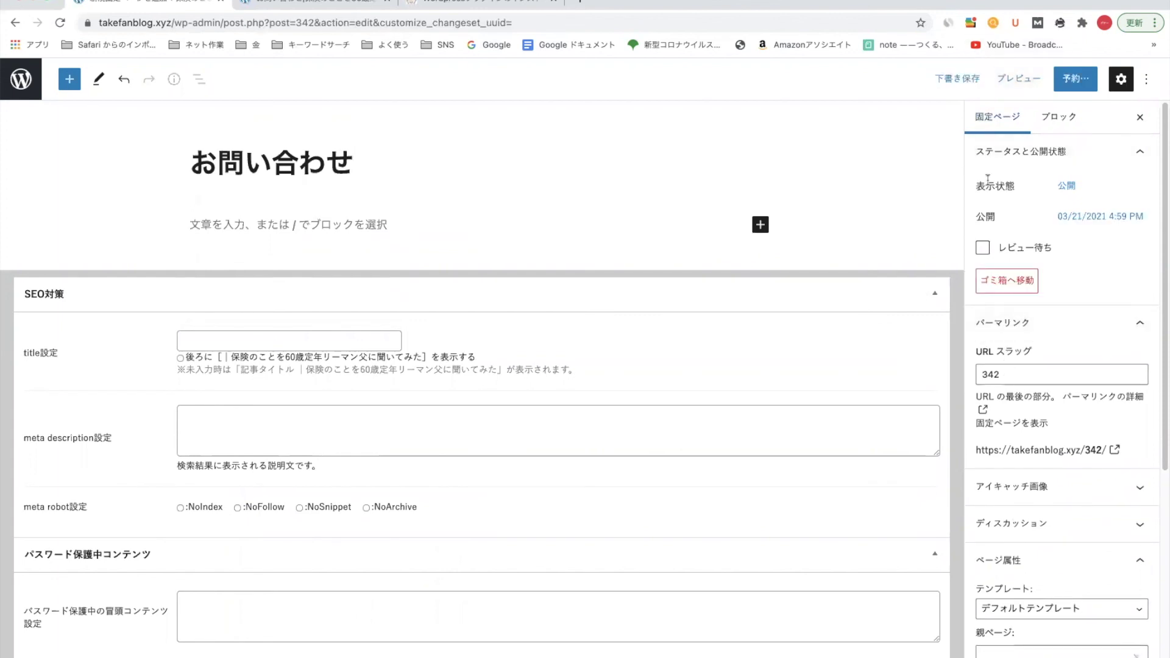
Replace the page's URL slug with contact.
click(1020, 373)
key(BackSpace)
key(BackSpace)
key(BackSpace)
text(contact)
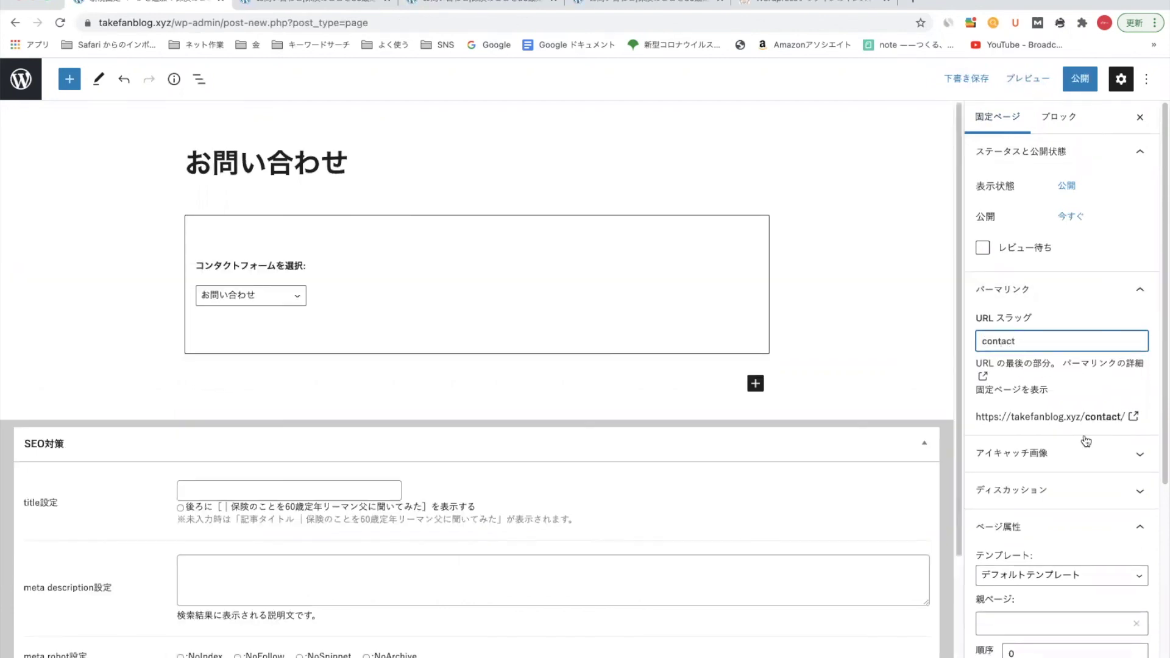
Save the お問い合わせ page with its contact form block as a draft and publish it.
scroll(1017, 512, down, 2)
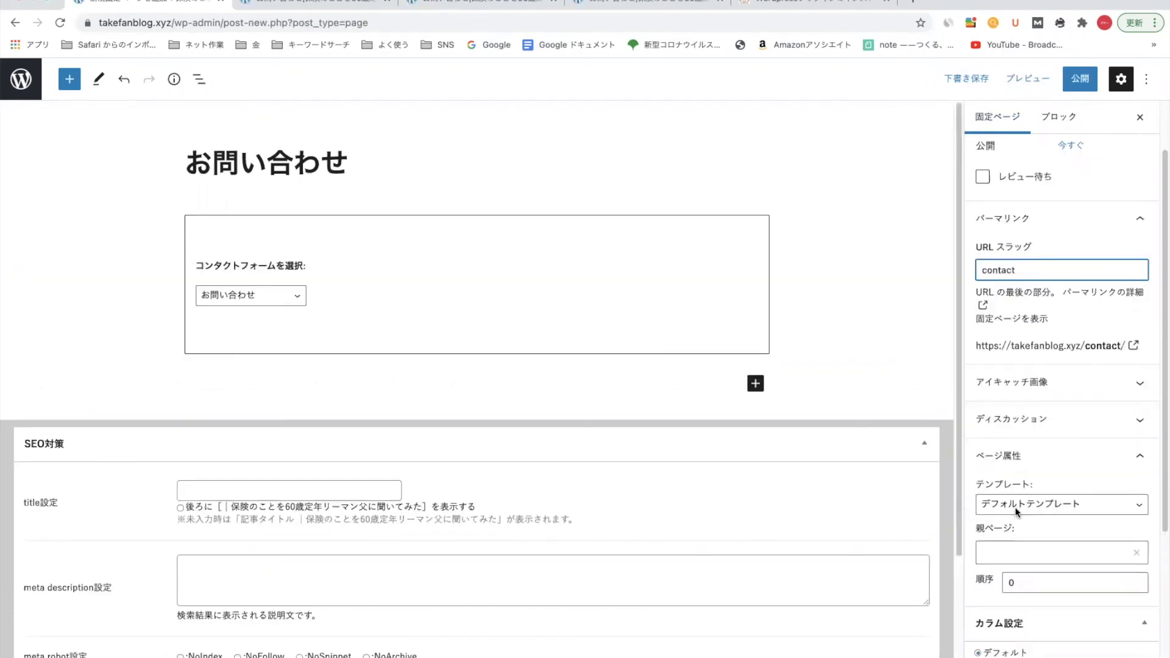
scroll(1015, 478, up, 2)
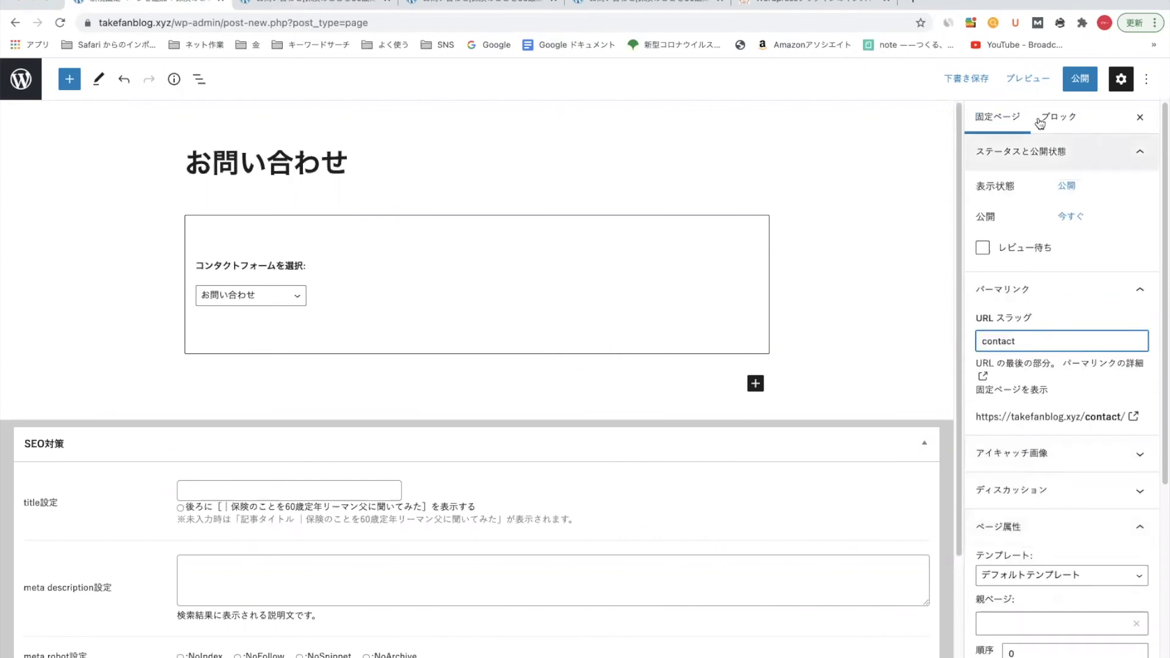
click(966, 78)
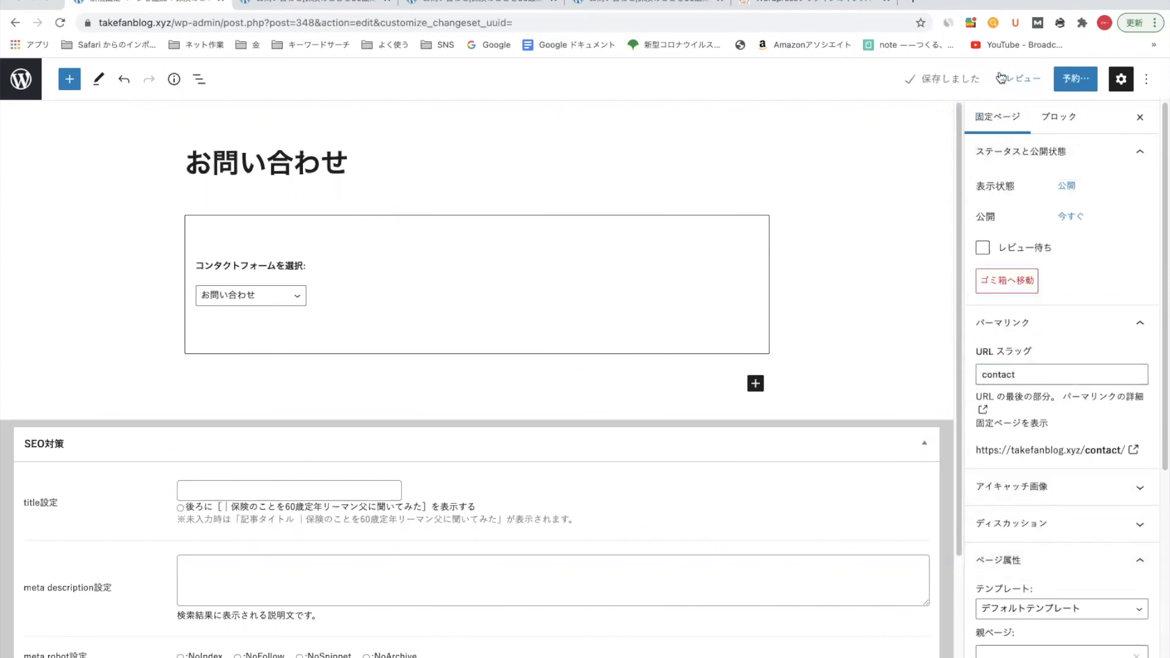
click(1080, 81)
click(1052, 80)
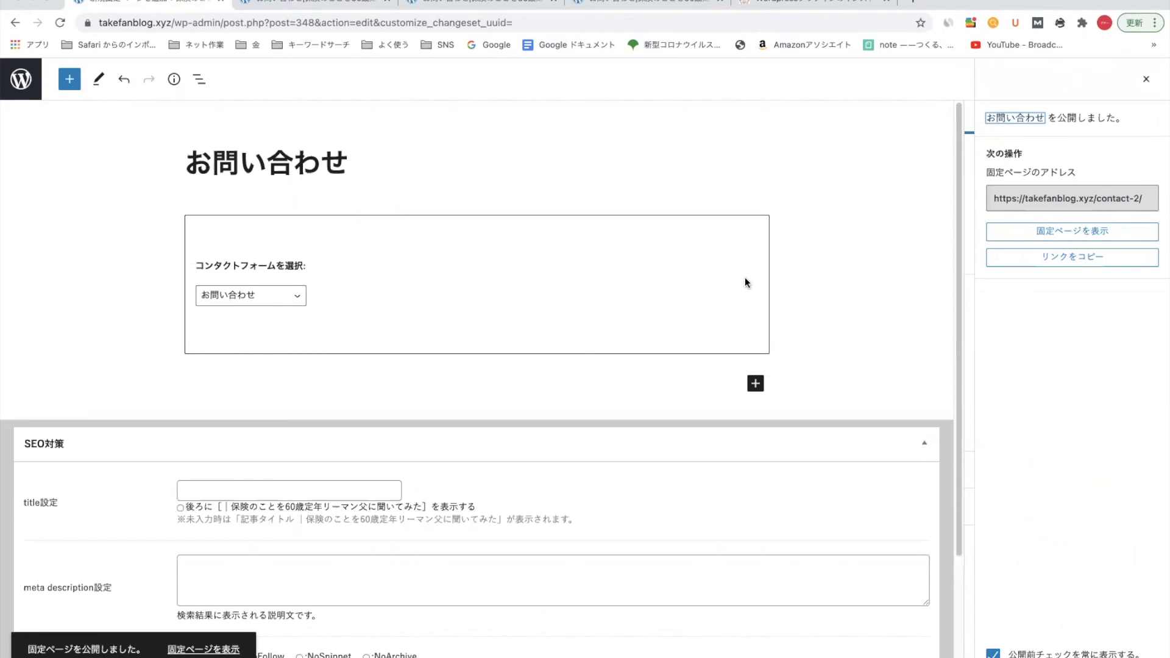
View the published お問い合わせ page, check its layout and form fields, and return to the page editor.
click(202, 650)
scroll(302, 381, down, 2)
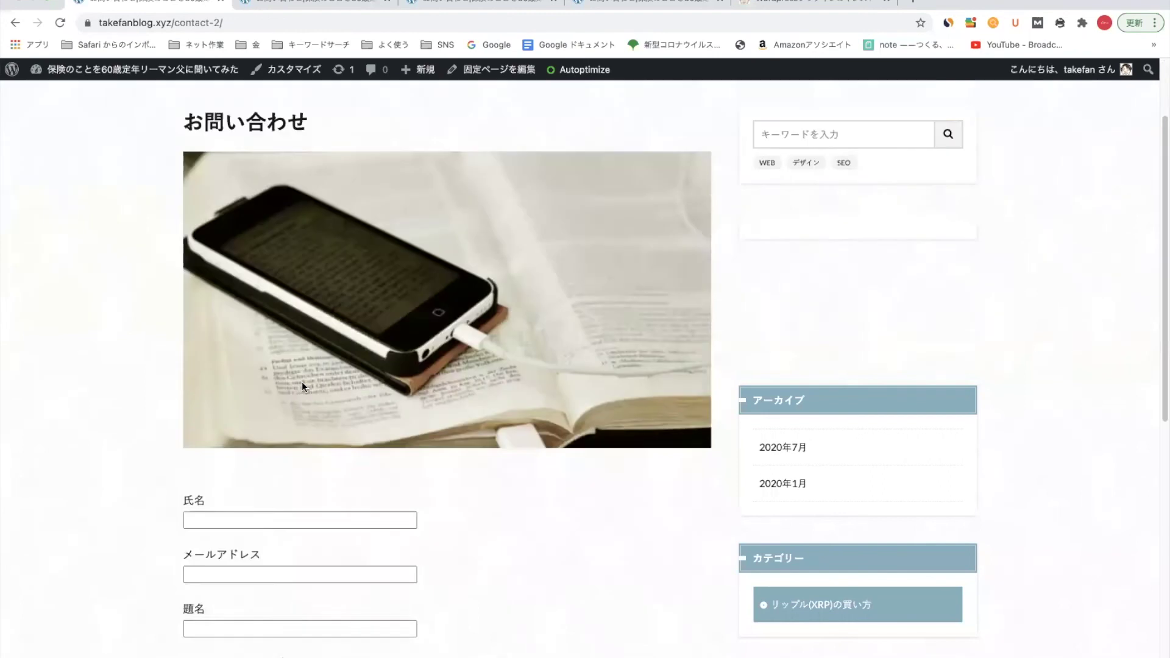
scroll(302, 382, down, 5)
scroll(301, 382, up, 1)
scroll(302, 382, up, 7)
scroll(302, 382, down, 3)
scroll(302, 382, up, 4)
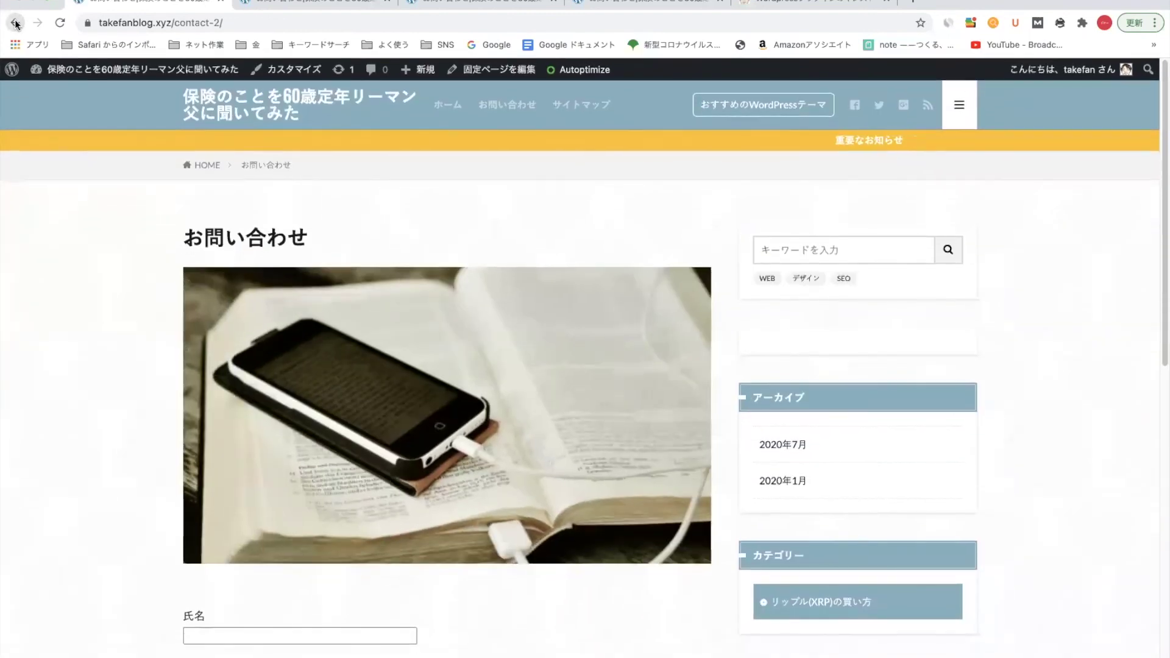
click(16, 24)
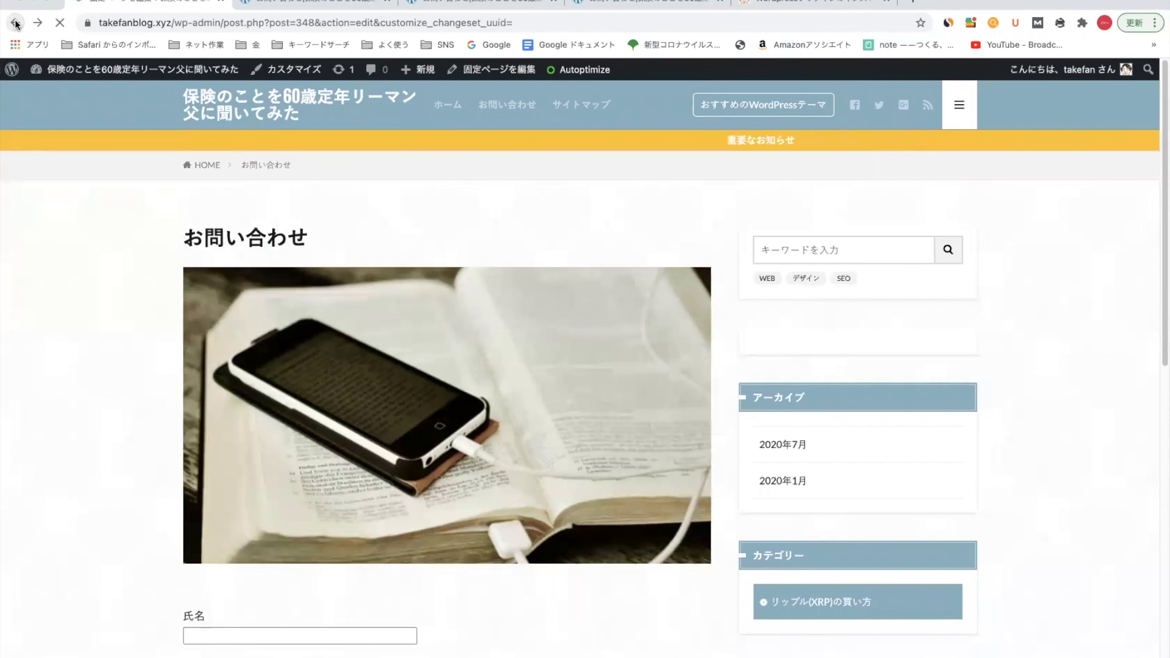